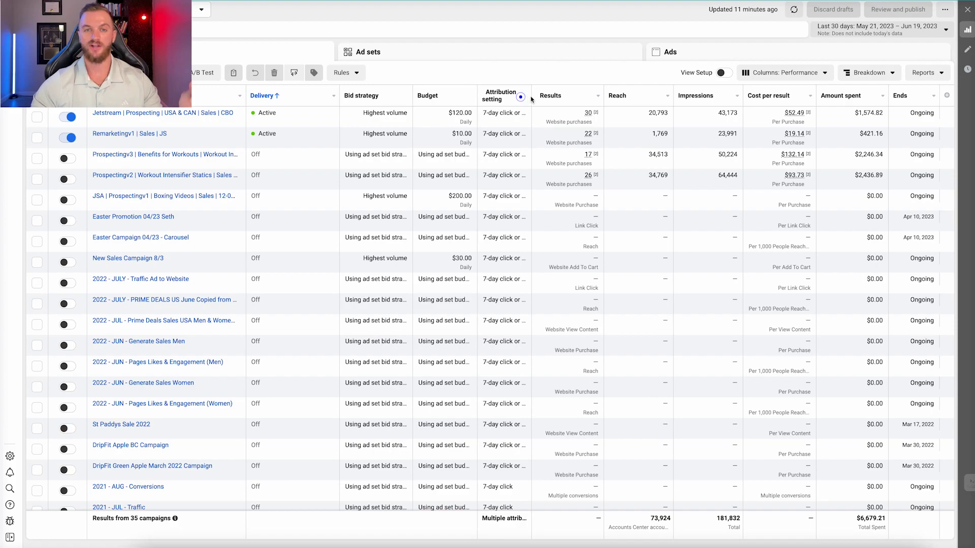
# - Widen the Attribution setting column and look across the campaign table's results, cost and spend columns
pyautogui.moveTo(531, 95); pyautogui.dragTo(615, 92)
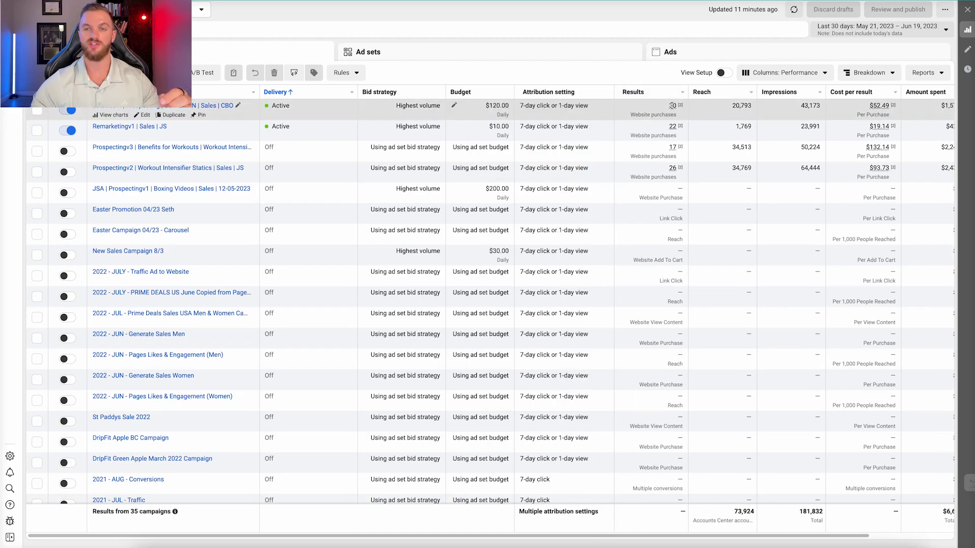
pyautogui.moveTo(672, 105)
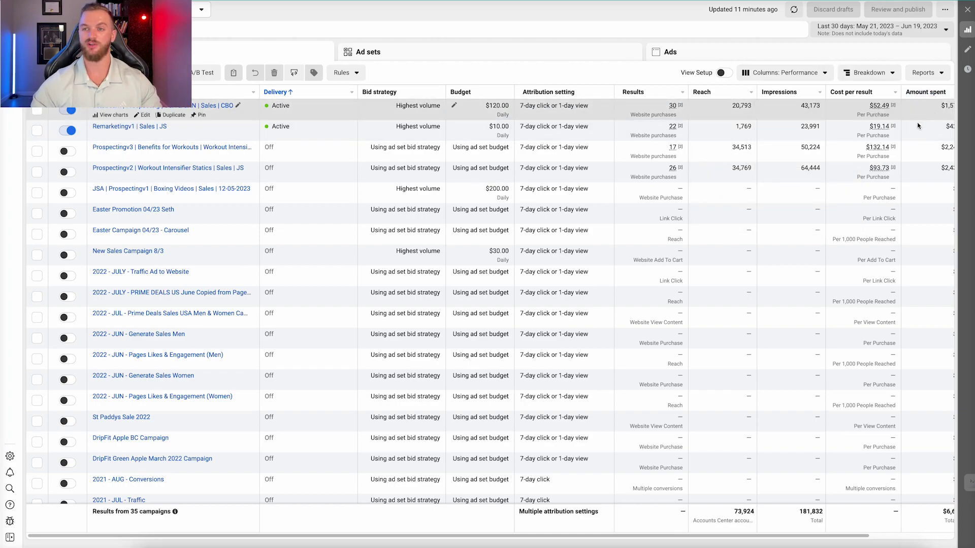
pyautogui.hscroll(3, 716, 118)
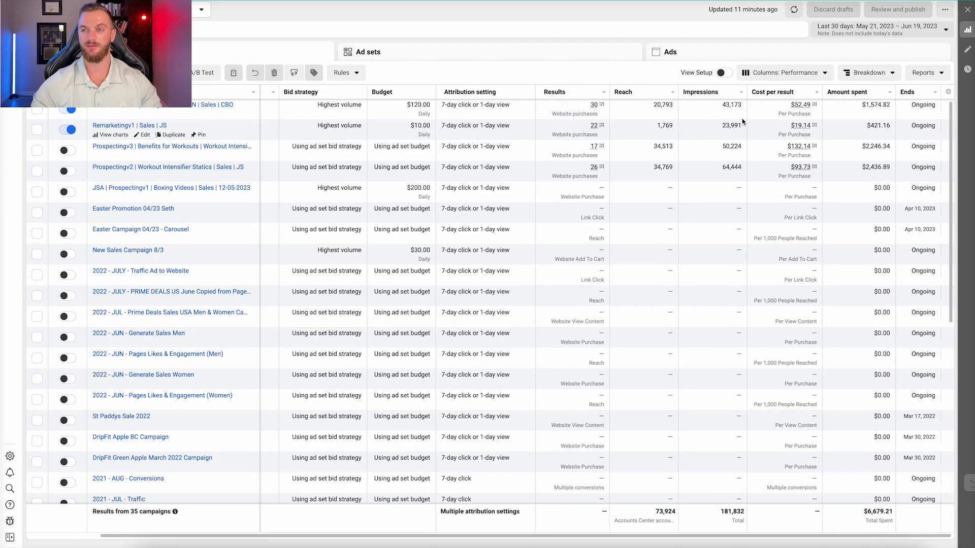
pyautogui.hscroll(-3, 742, 122)
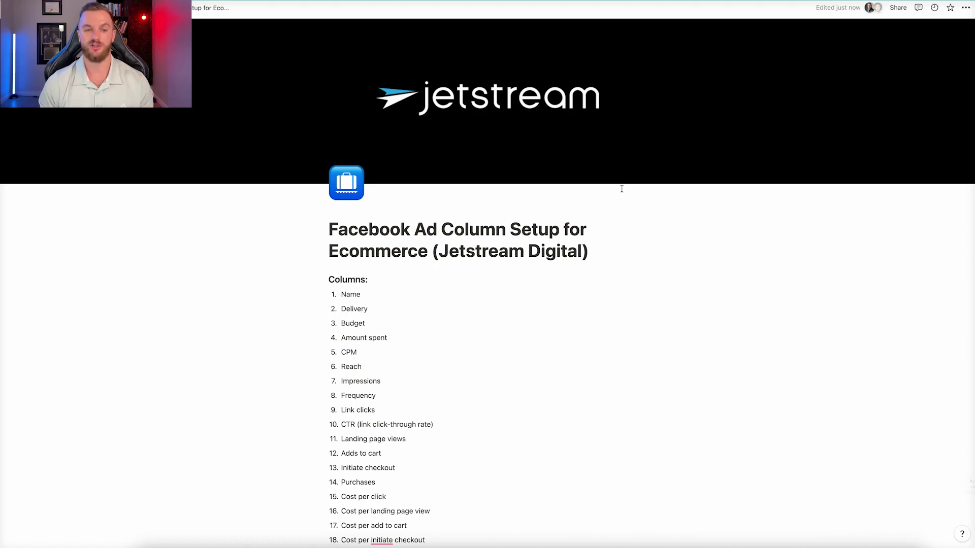
# - In the Notion column setup document, read the recommended columns from Name down to CPM
pyautogui.scroll(-2, 595, 183)
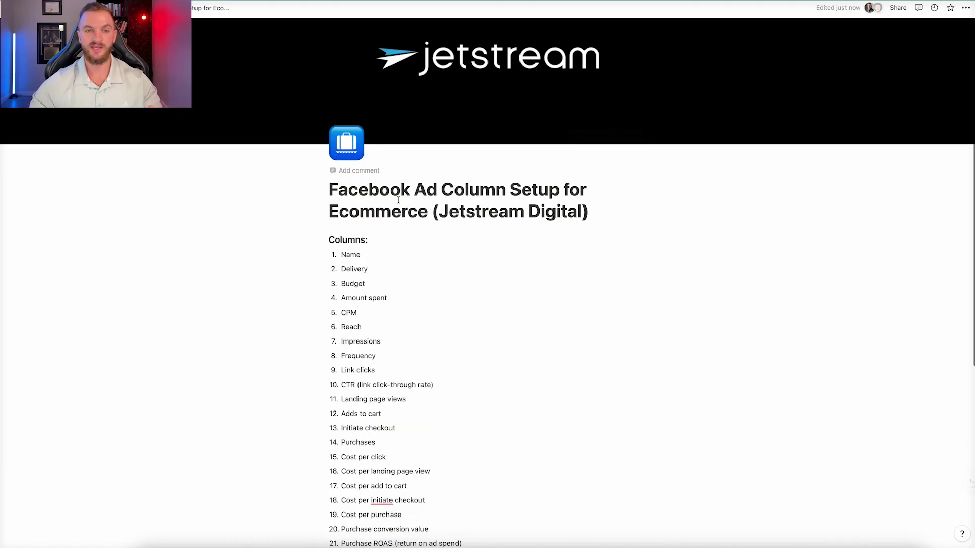
pyautogui.scroll(-2, 422, 216)
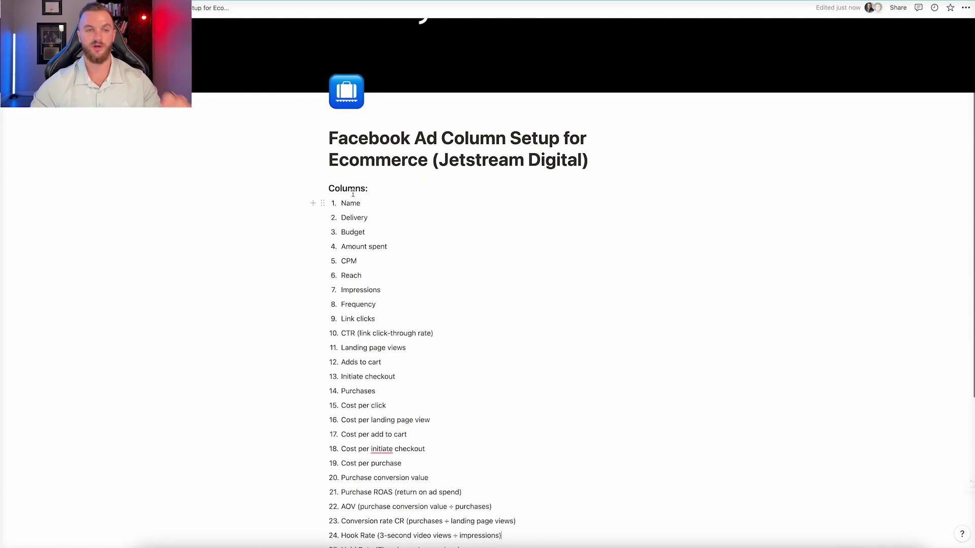
pyautogui.scroll(-1, 351, 196)
pyautogui.scroll(-2, 360, 203)
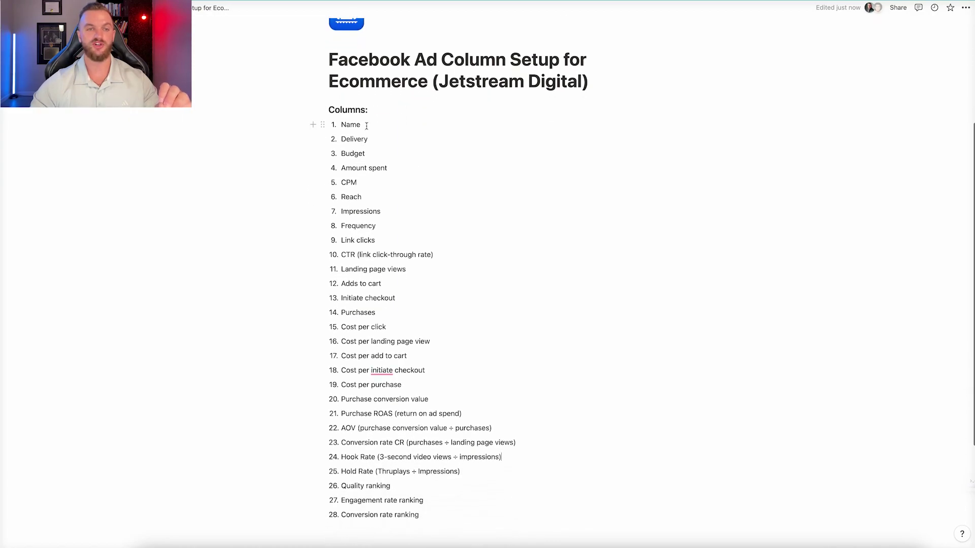
pyautogui.moveTo(365, 126); pyautogui.dragTo(344, 131)
pyautogui.doubleClick(367, 139)
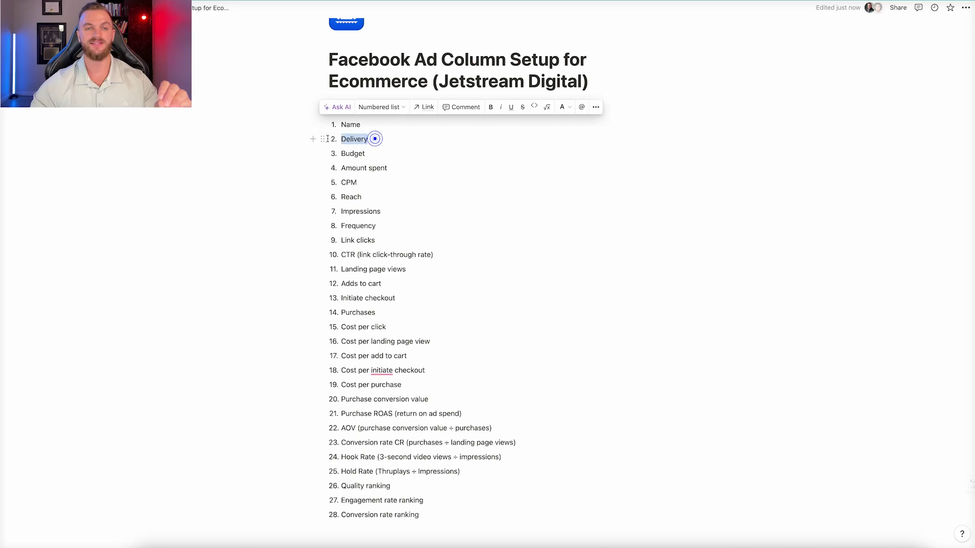
pyautogui.doubleClick(368, 154)
pyautogui.tripleClick(390, 168)
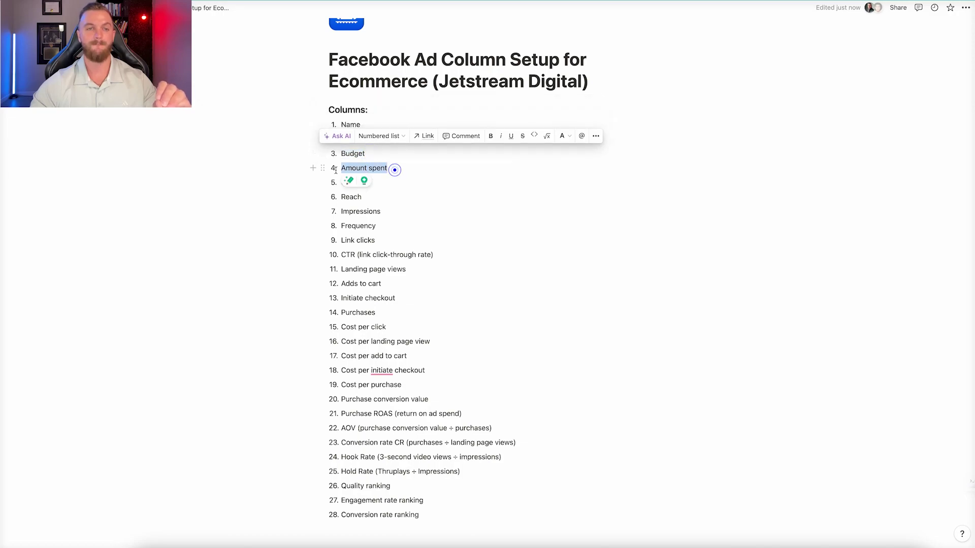
pyautogui.click(414, 188)
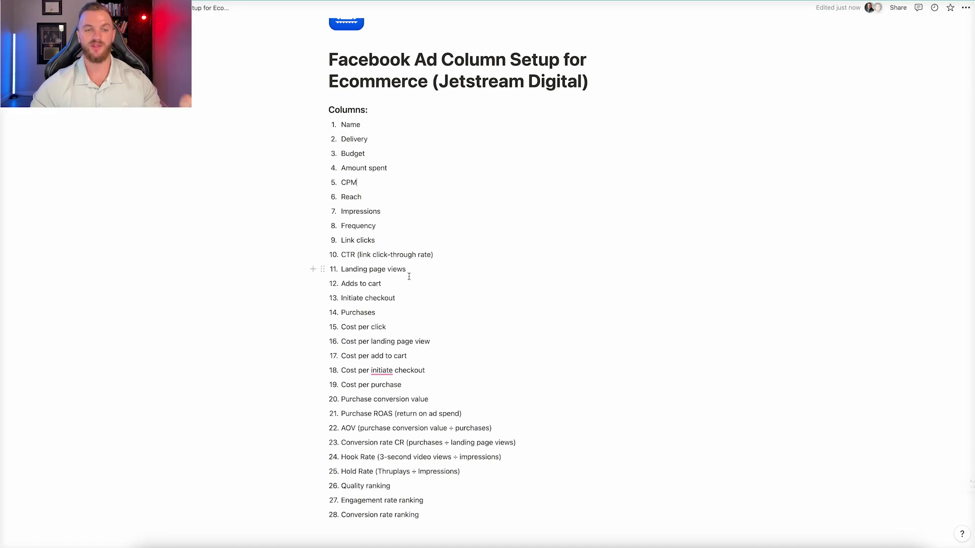
# - Examine the rest of the recommended list, from Purchases and the cost metrics through the custom formulas to Conversion rate ranking
pyautogui.moveTo(377, 313); pyautogui.dragTo(344, 312)
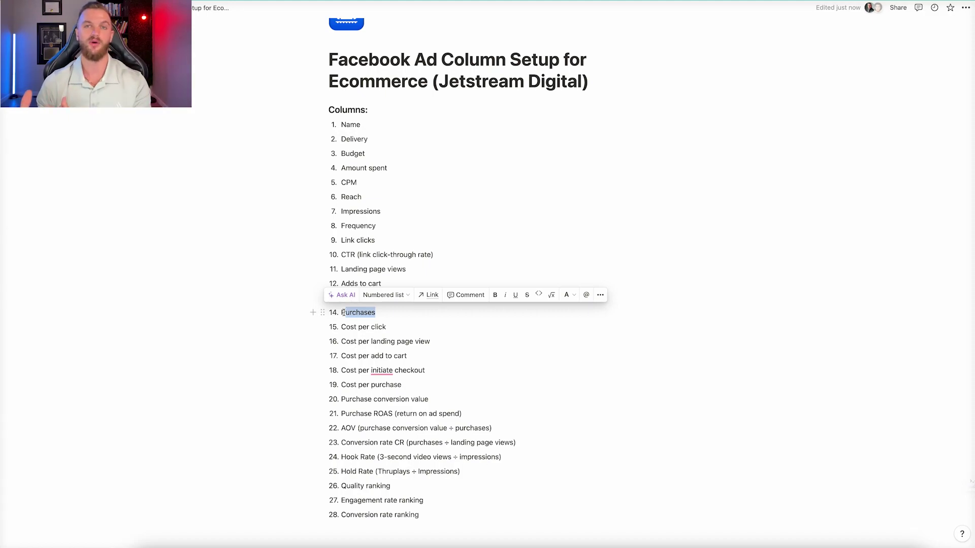
pyautogui.click(358, 311)
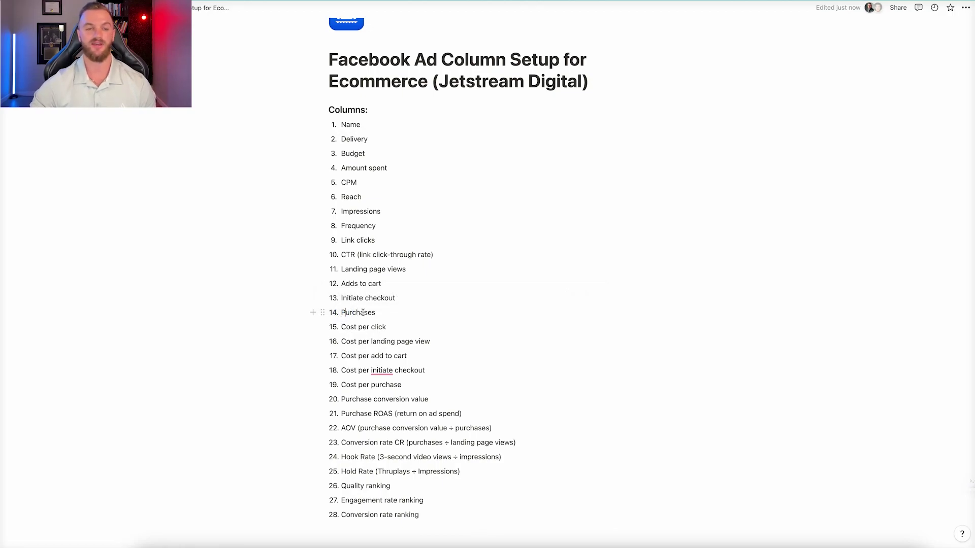
pyautogui.moveTo(385, 328); pyautogui.dragTo(341, 328)
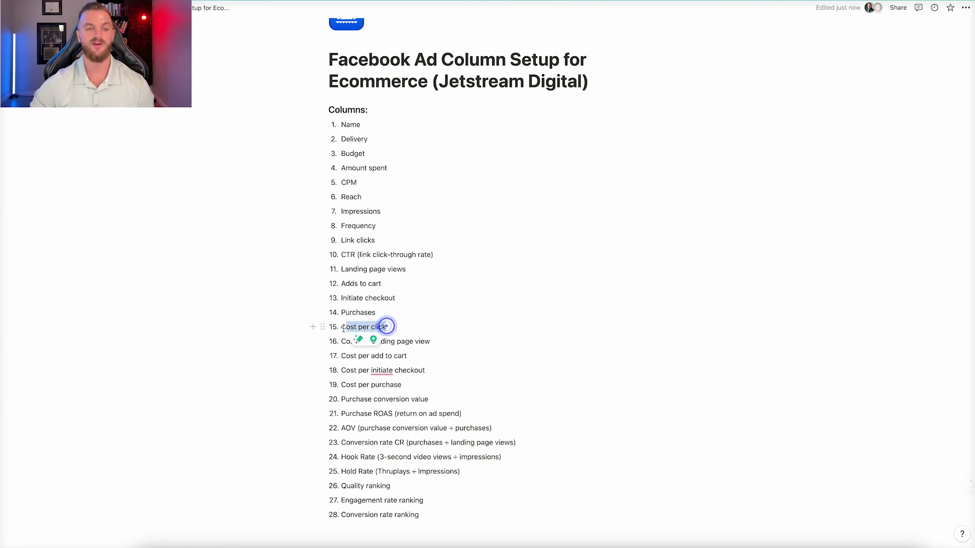
pyautogui.click(392, 328)
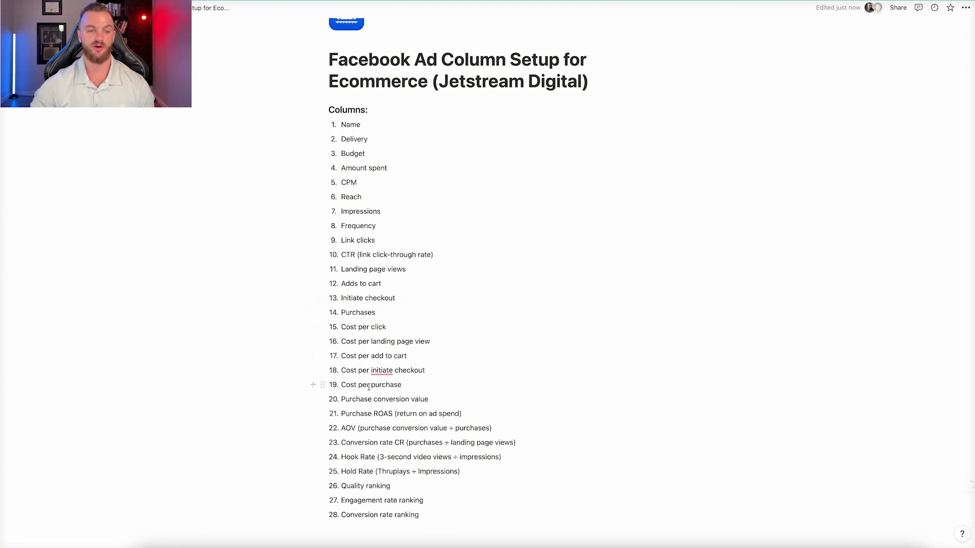
pyautogui.moveTo(340, 399); pyautogui.dragTo(427, 401)
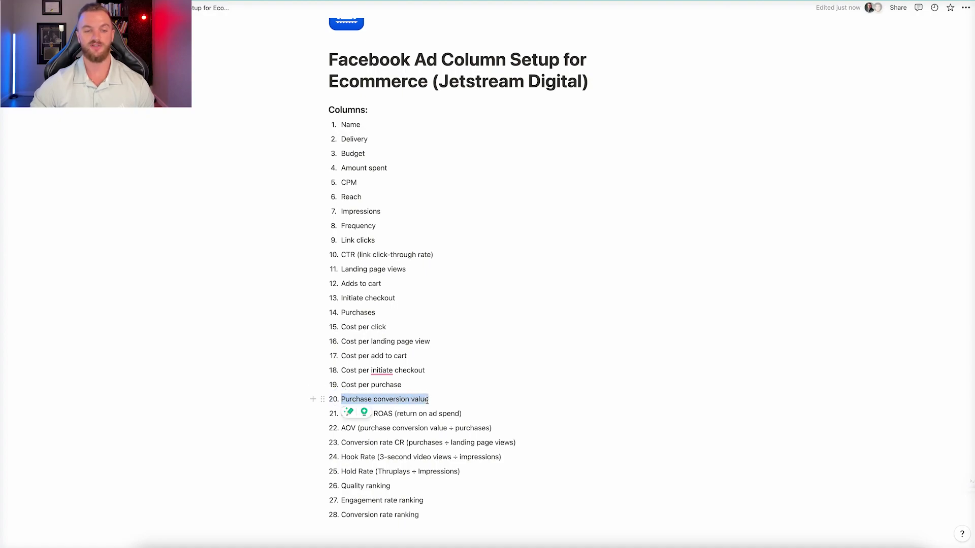
pyautogui.click(437, 414)
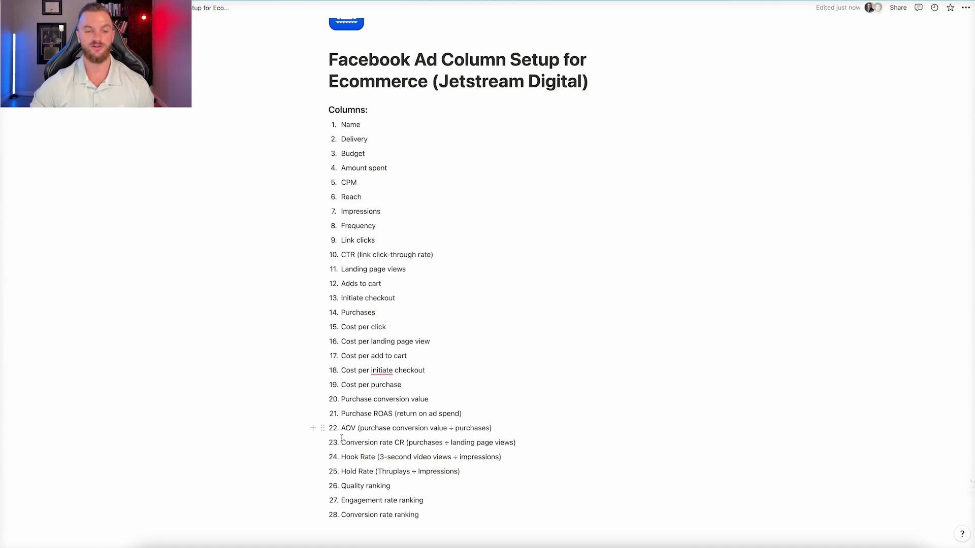
pyautogui.click(341, 442)
pyautogui.click(343, 456)
pyautogui.click(342, 471)
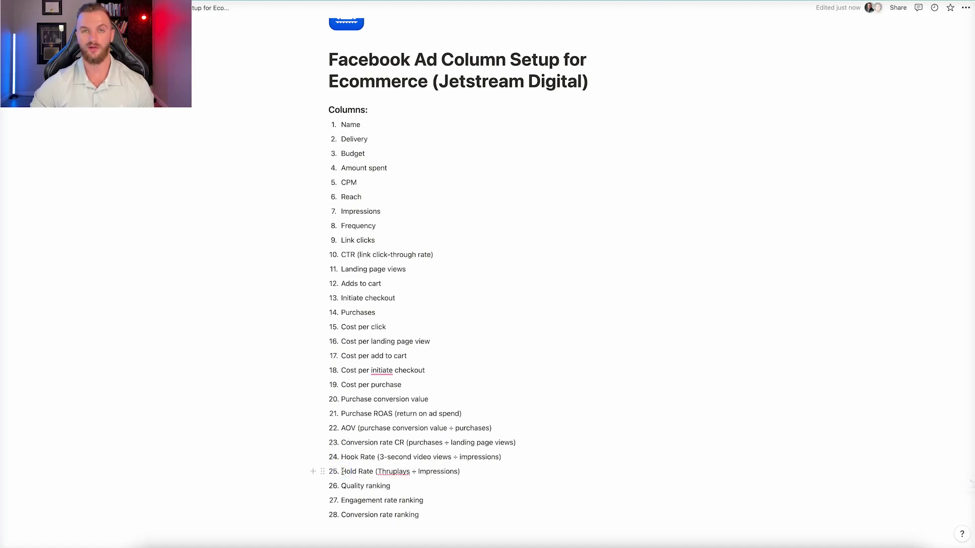
pyautogui.click(341, 486)
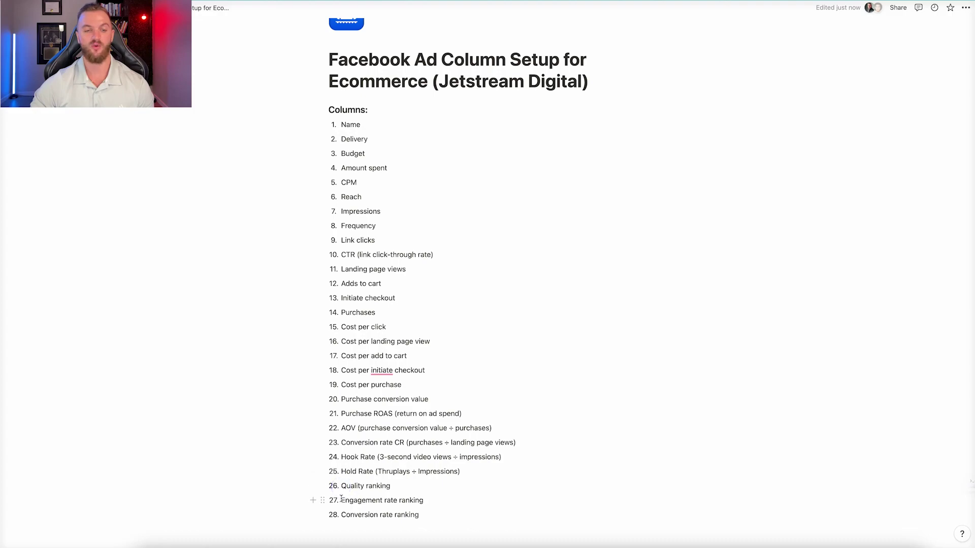
pyautogui.click(341, 499)
pyautogui.click(341, 514)
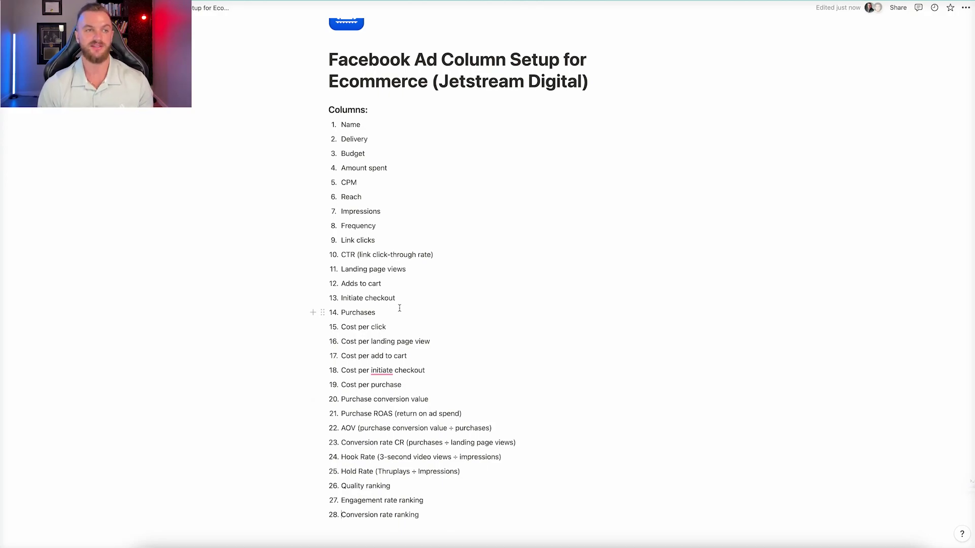
# - Switch back to Meta Ads Manager and open column customization for the campaign table
pyautogui.hotkey('alt', 'Tab')
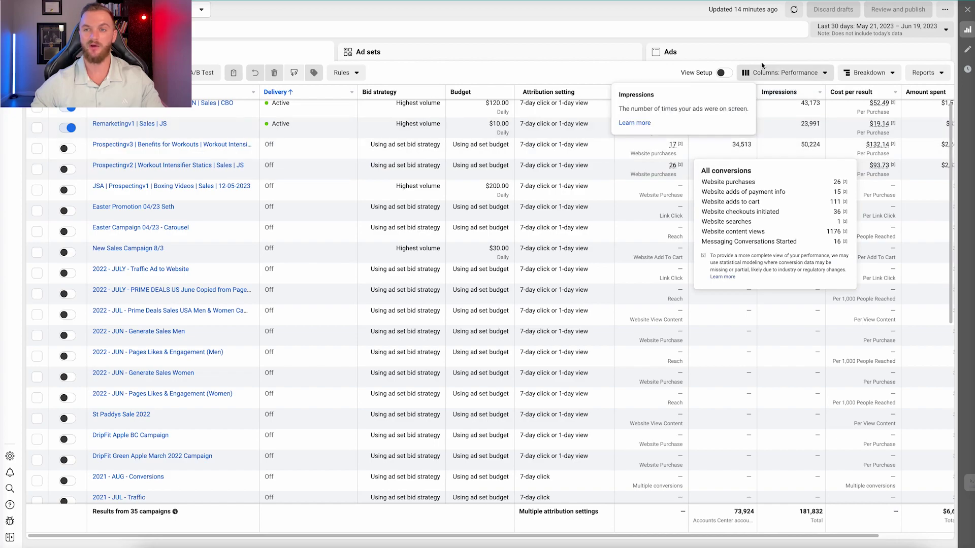
pyautogui.click(803, 78)
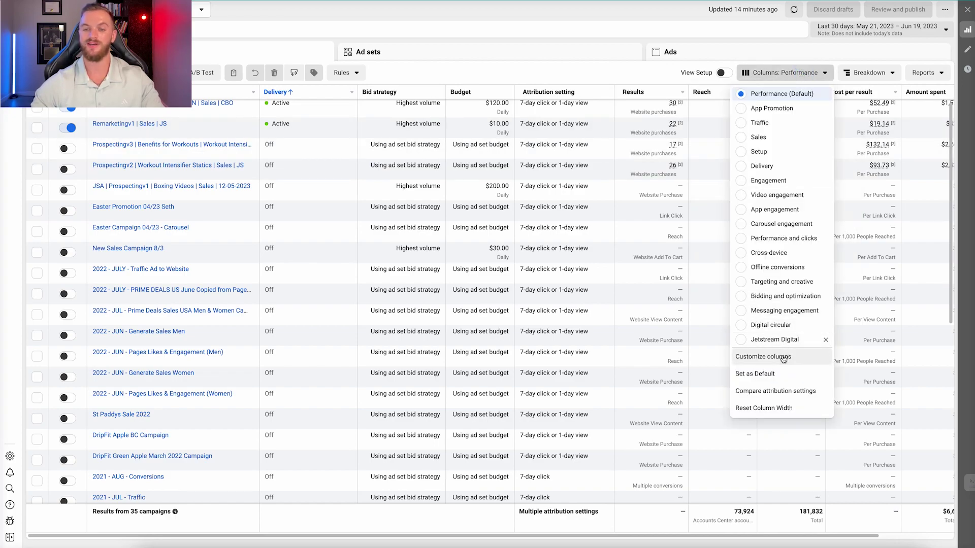
pyautogui.click(783, 357)
pyautogui.scroll(-1, 644, 235)
pyautogui.scroll(1, 644, 235)
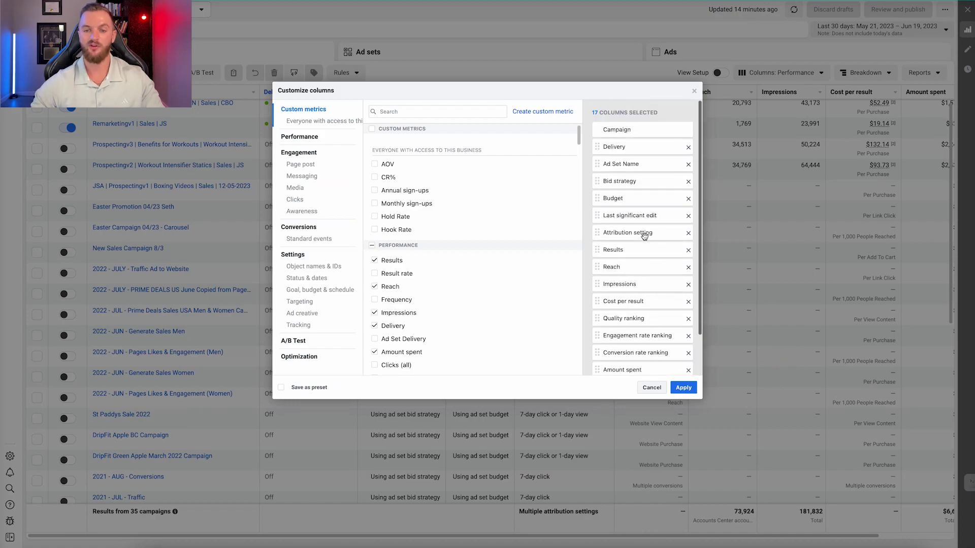
# - Remove every selected column except Campaign from the column selection
pyautogui.click(689, 147)
pyautogui.click(689, 147)
pyautogui.click(688, 148)
pyautogui.click(688, 147)
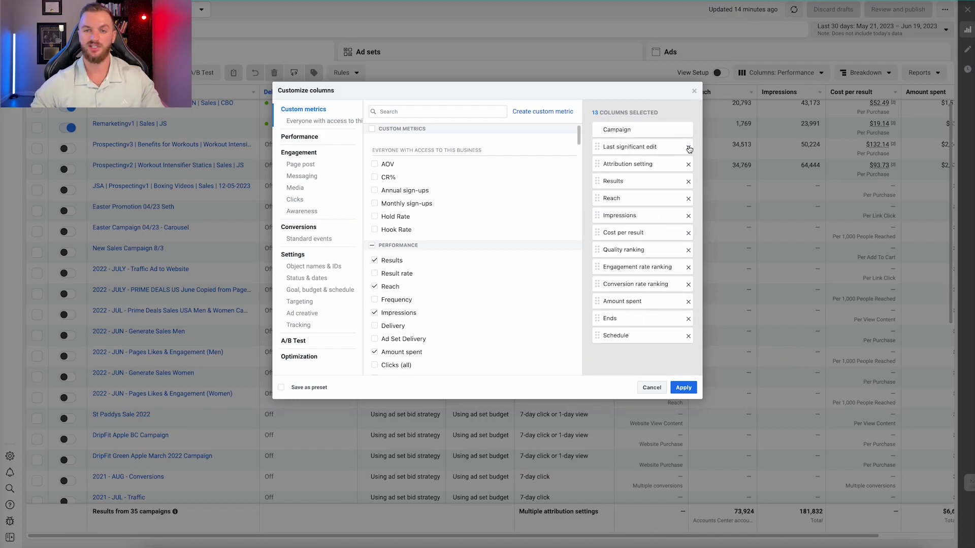
pyautogui.doubleClick(689, 148)
pyautogui.doubleClick(689, 147)
pyautogui.tripleClick(688, 147)
pyautogui.tripleClick(688, 147)
pyautogui.doubleClick(688, 148)
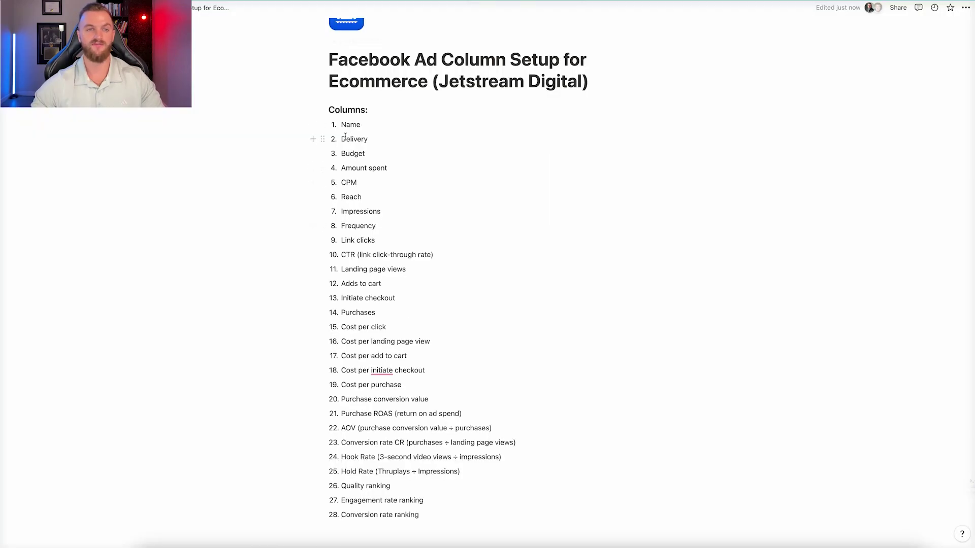
# - Check the first entries of the Notion list and add the Delivery, Budget and Amount spent columns
pyautogui.moveTo(341, 138); pyautogui.dragTo(389, 168)
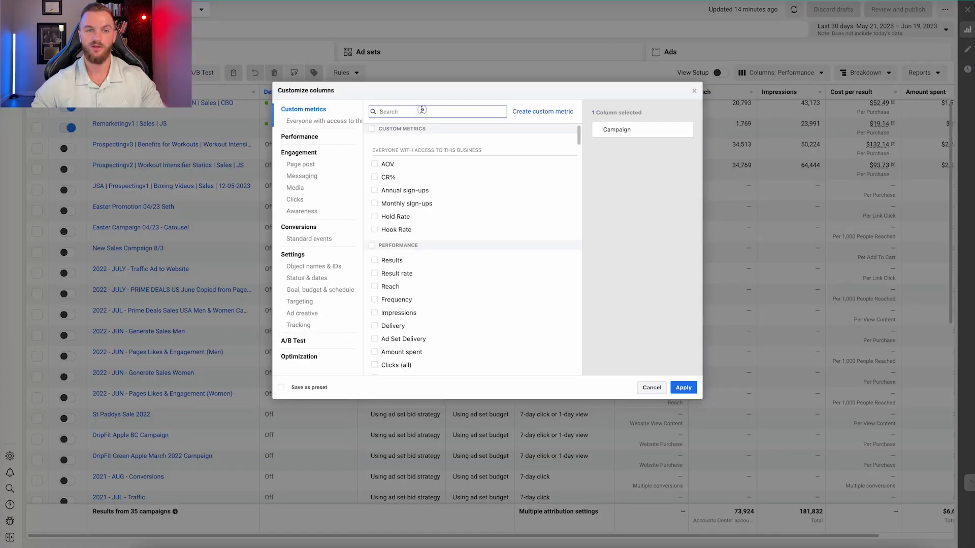
pyautogui.write('deli')
pyautogui.click(374, 148)
pyautogui.hotkey('ctrl', 'a')
pyautogui.write('budg')
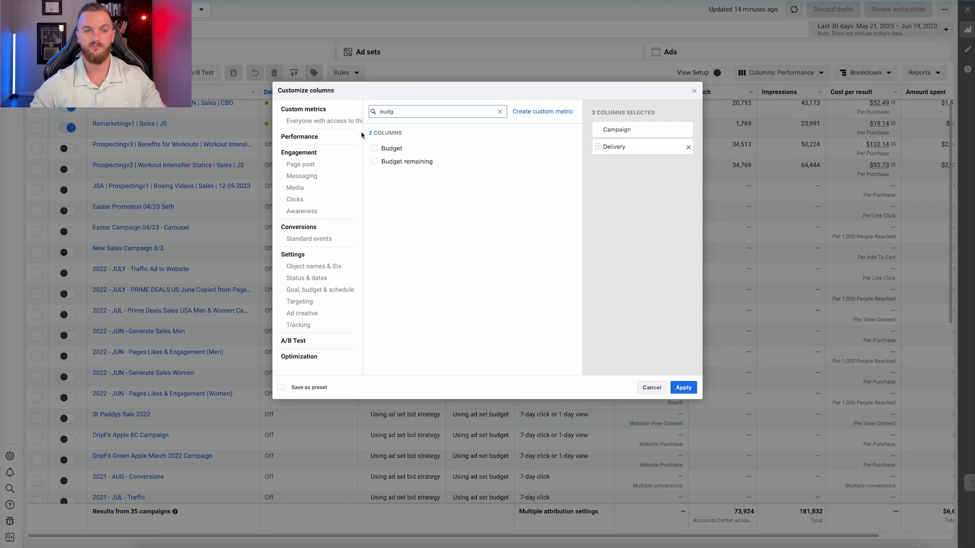
pyautogui.click(375, 149)
pyautogui.hotkey('ctrl', 'a')
pyautogui.write('amoun')
pyautogui.click(374, 149)
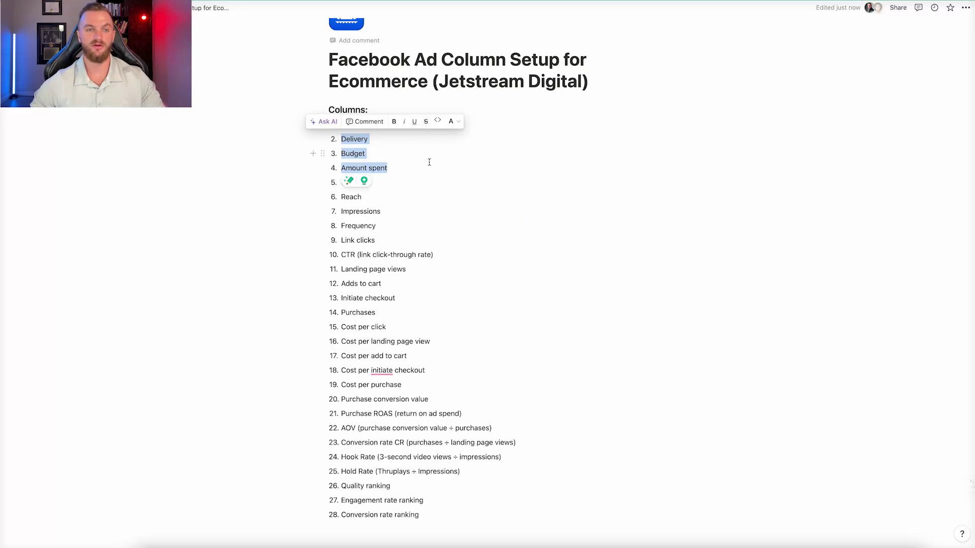
# - Add the CPM (cost per 1,000 impressions), Reach and Impressions columns to the selection
pyautogui.click(429, 162)
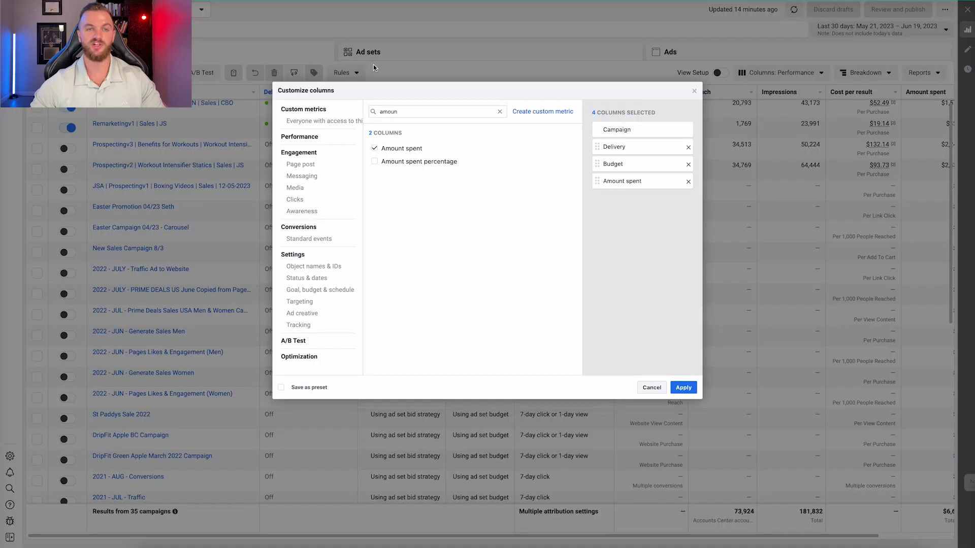
pyautogui.hotkey('ctrl', 'a')
pyautogui.write('cpm')
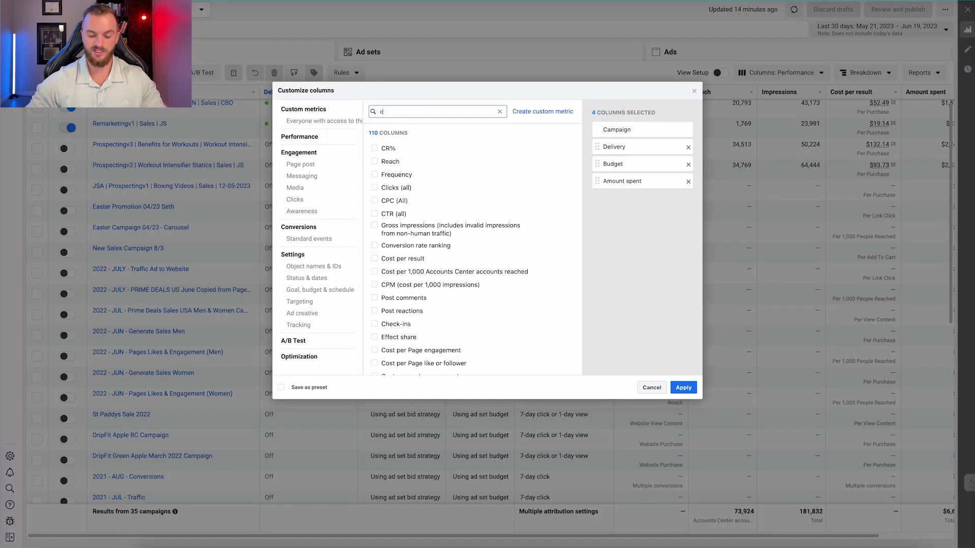
pyautogui.click(387, 152)
pyautogui.hotkey('ctrl', 'a')
pyautogui.write('reach')
pyautogui.click(374, 149)
pyautogui.hotkey('ctrl', 'a')
pyautogui.write('impressions')
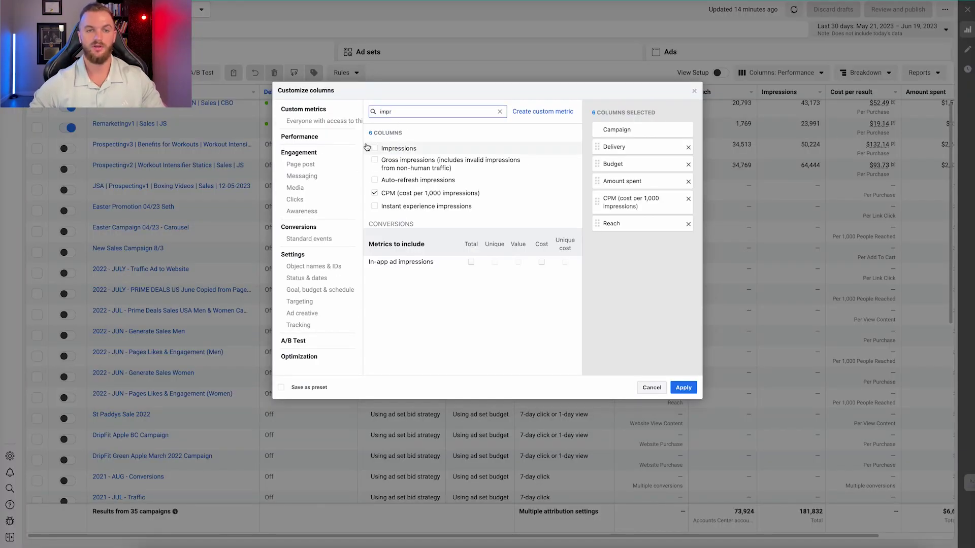
pyautogui.click(376, 148)
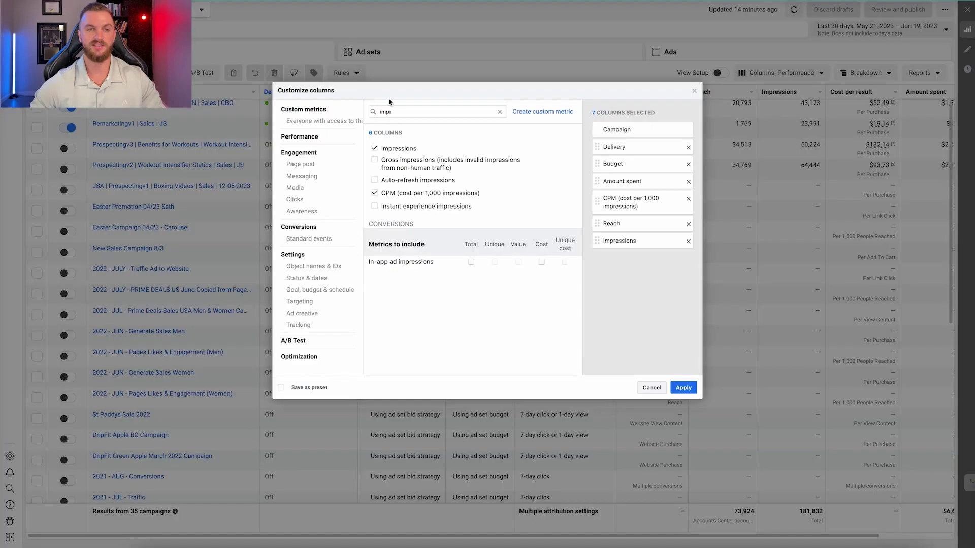
# - Add the Frequency, Link clicks and CTR (link click-through rate) columns to the selection
pyautogui.hotkey('ctrl', 'a')
pyautogui.write('freq')
pyautogui.click(385, 148)
pyautogui.hotkey('ctrl', 'a')
pyautogui.write('link')
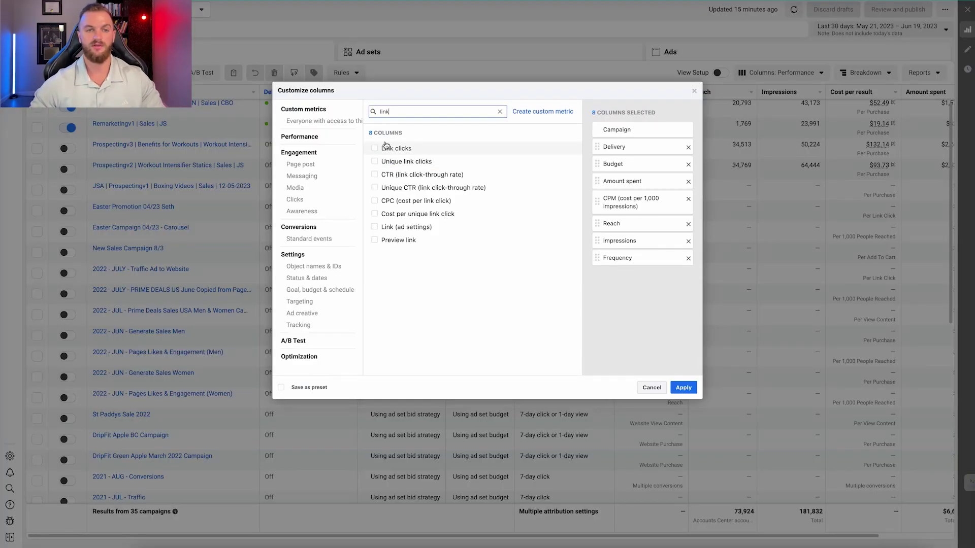
pyautogui.click(385, 148)
pyautogui.hotkey('ctrl', 'a')
pyautogui.write('ctr')
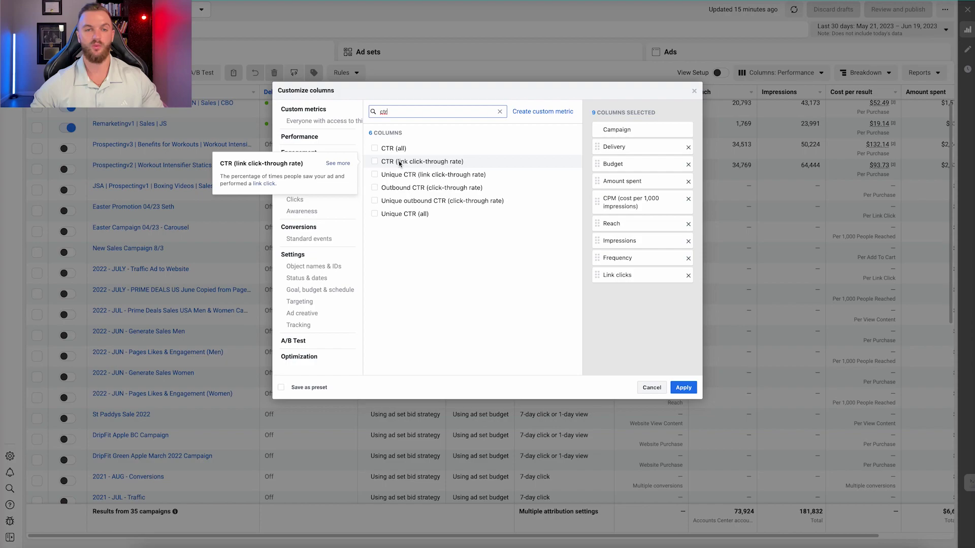
pyautogui.click(376, 162)
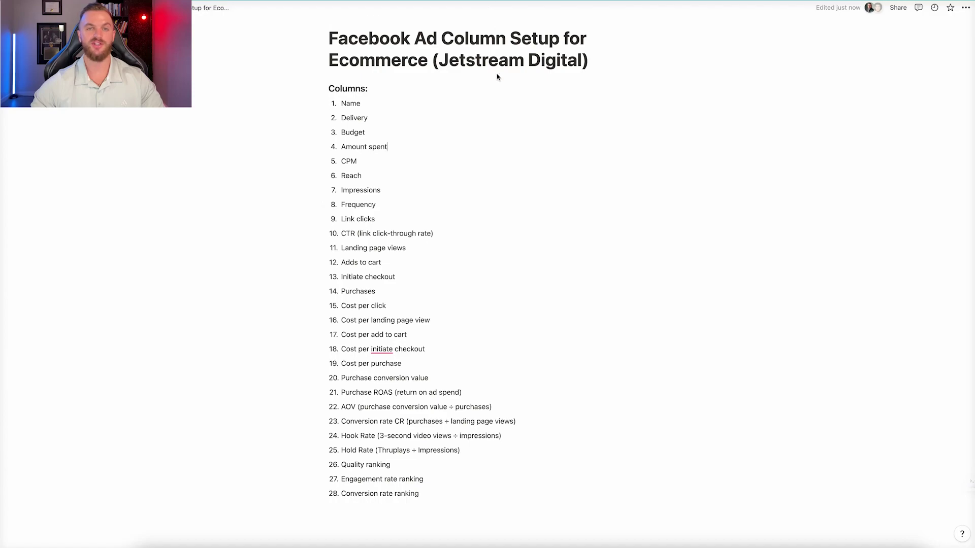
# - Find the Landing page views metric and add its total to the selected columns
pyautogui.doubleClick(398, 106)
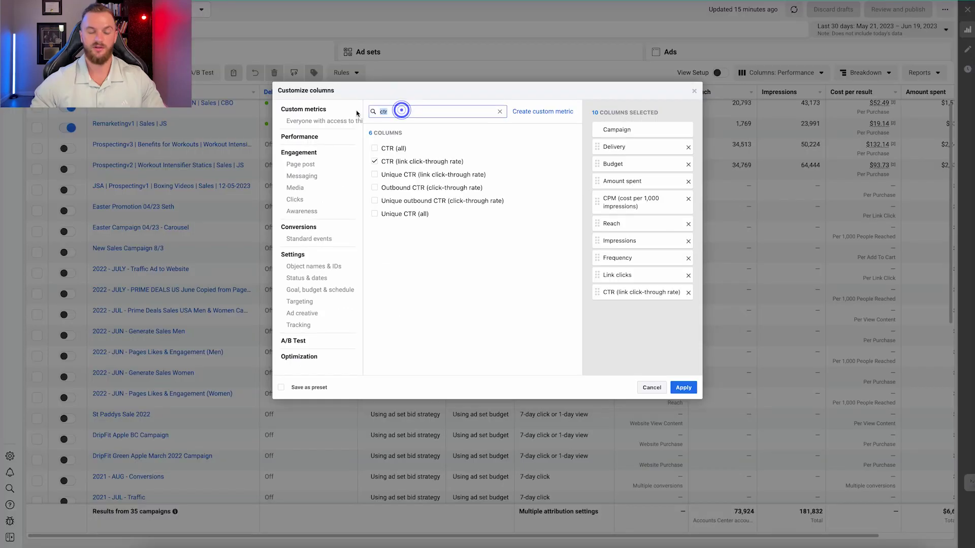
pyautogui.write('land')
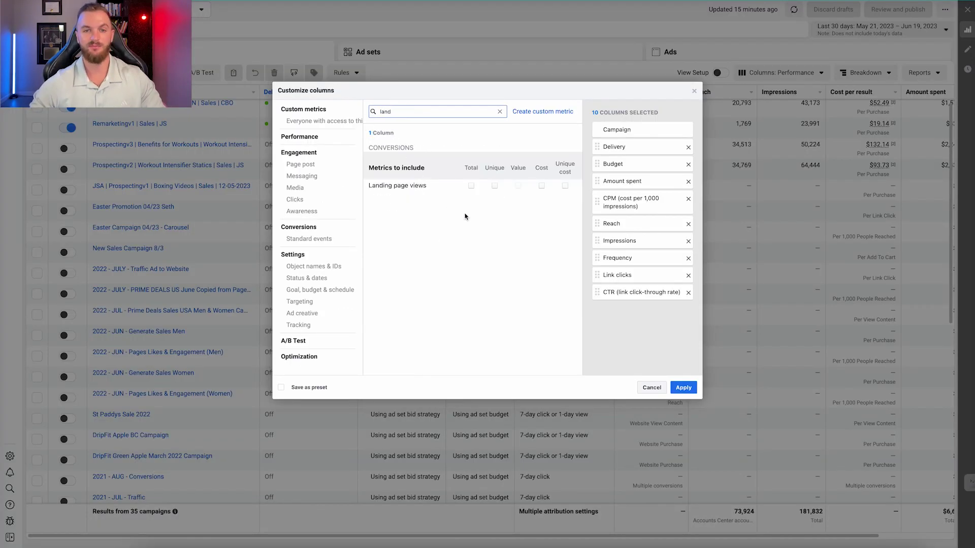
pyautogui.click(472, 186)
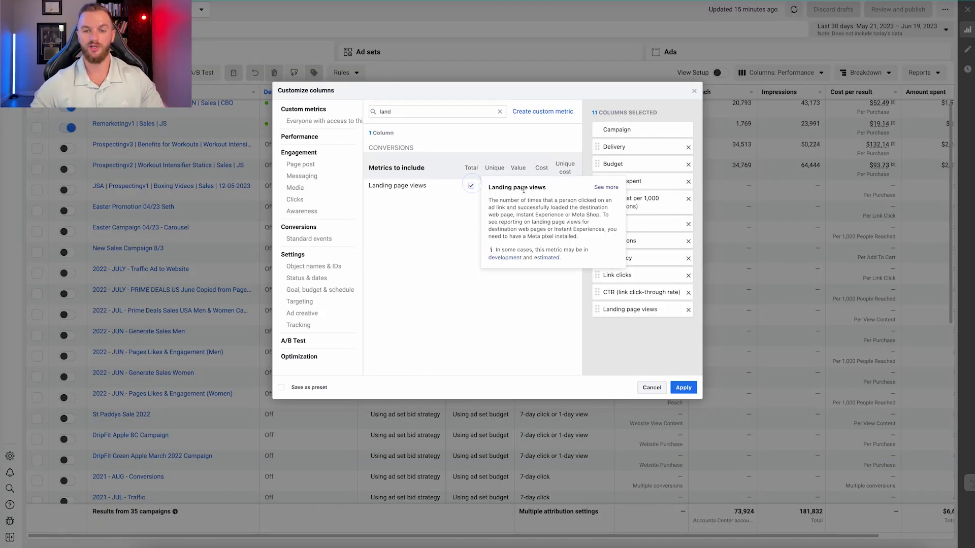
# - Add the Adds to cart total column and exclude its Website adds to cart and Meta Add to Cart sub-columns
pyautogui.doubleClick(391, 112)
pyautogui.write('add')
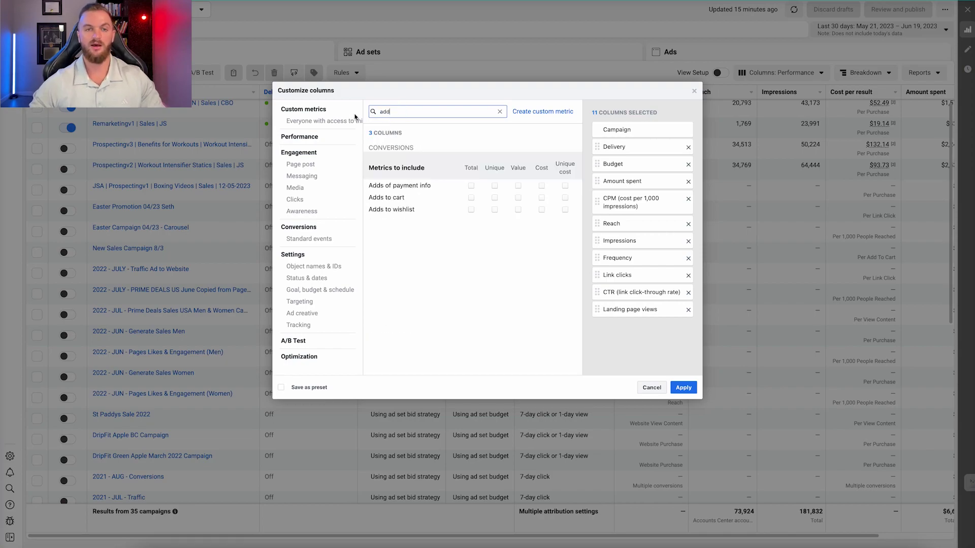
pyautogui.click(470, 198)
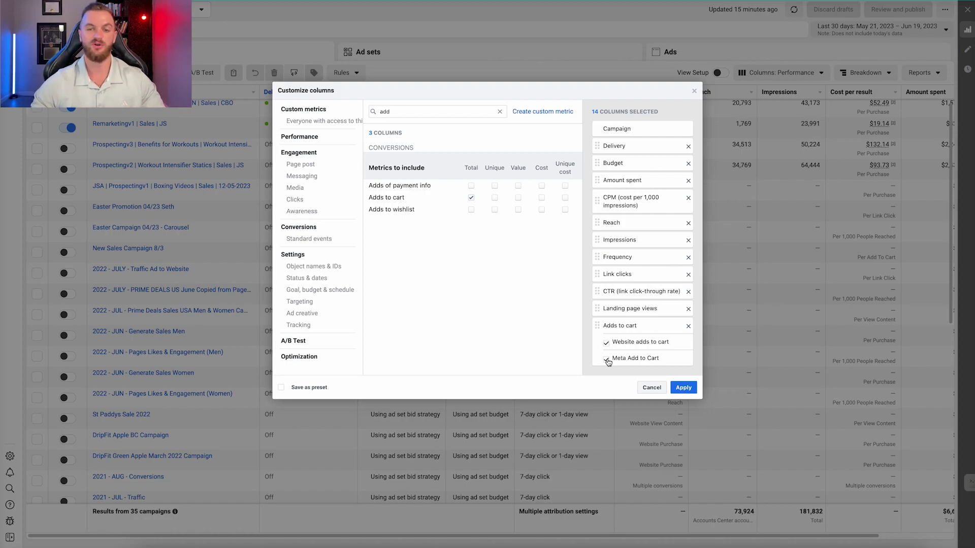
pyautogui.click(607, 343)
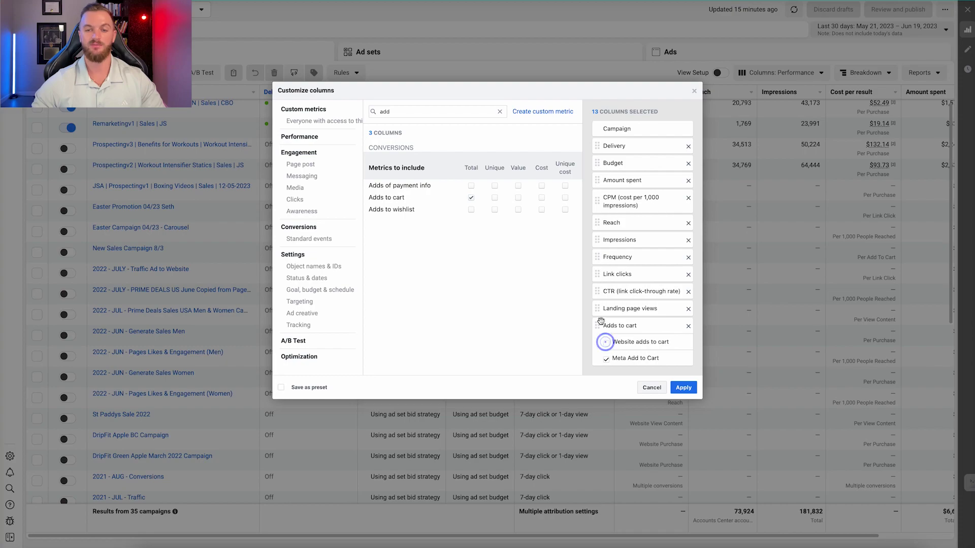
pyautogui.click(607, 359)
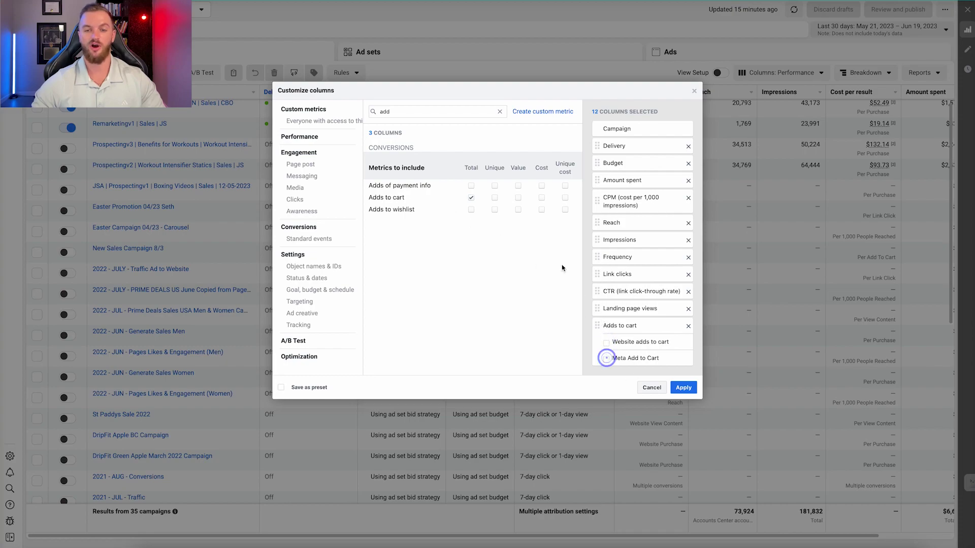
# - Add the Checkouts initiated and Purchases total columns, excluding the website and Meta sub-columns of each
pyautogui.doubleClick(402, 110)
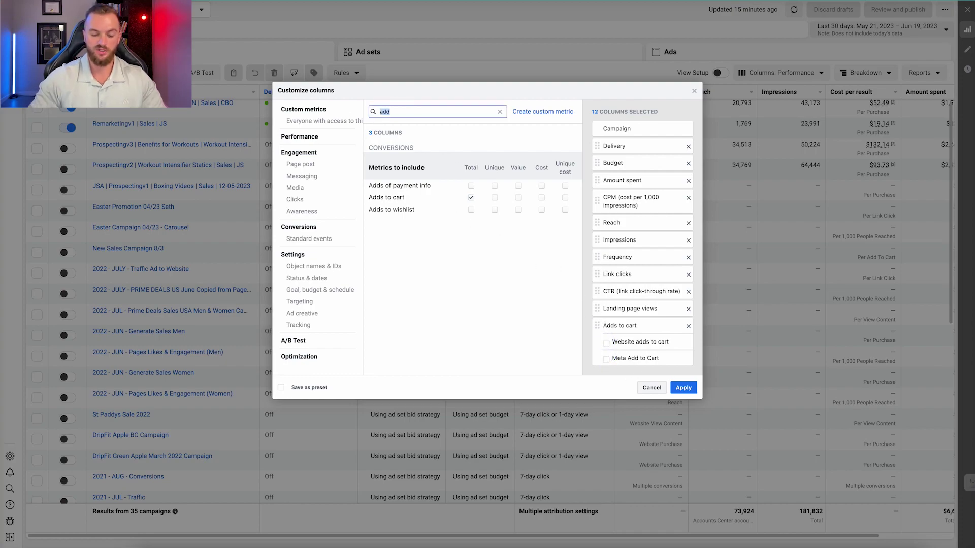
pyautogui.write('init')
pyautogui.click(471, 186)
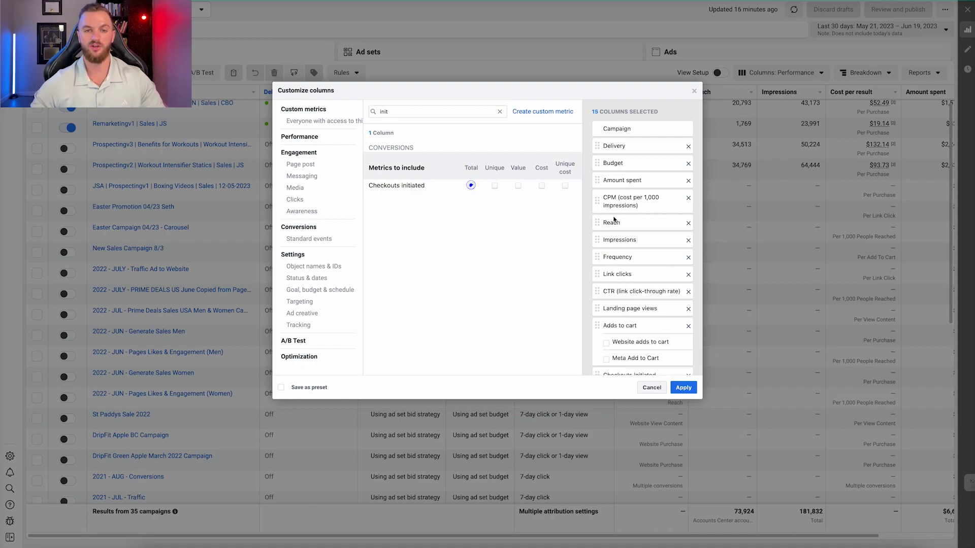
pyautogui.scroll(-1, 640, 231)
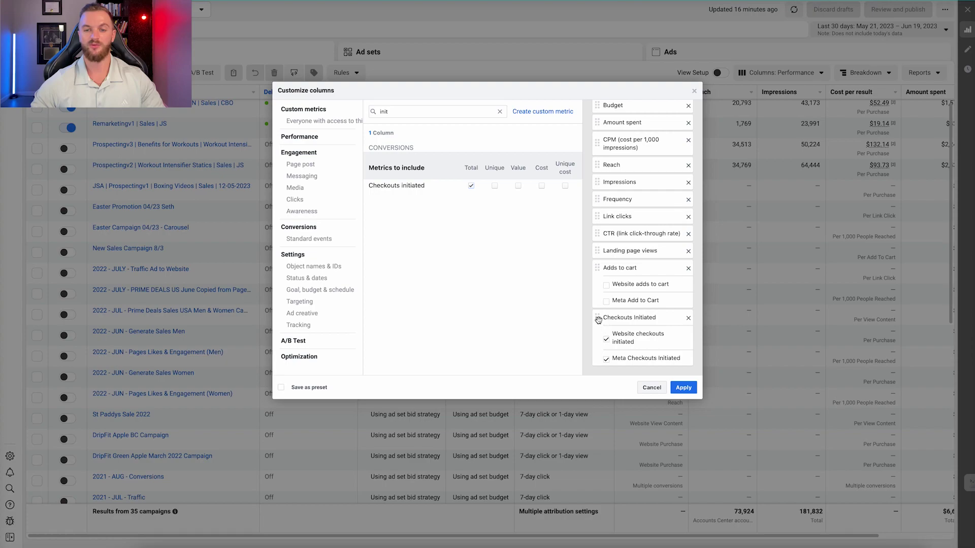
pyautogui.click(606, 339)
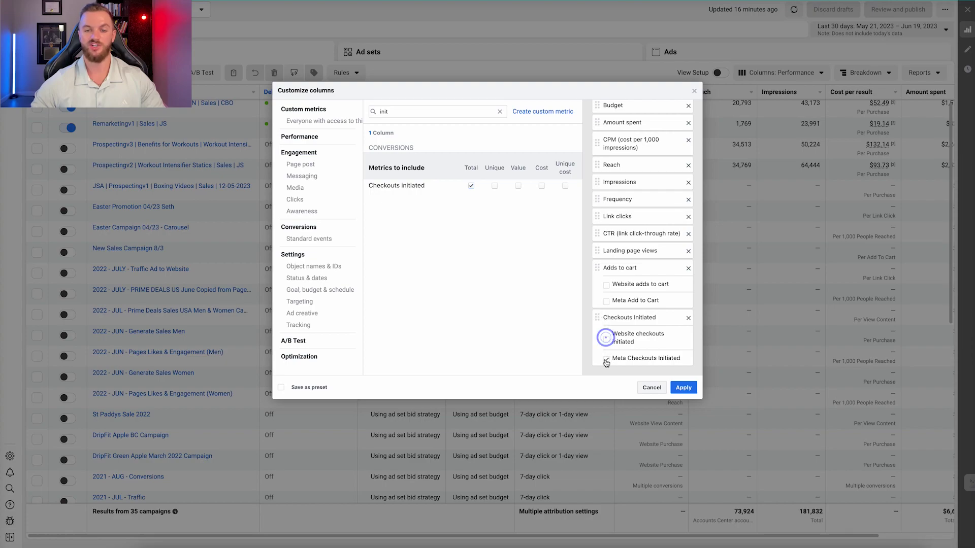
pyautogui.click(605, 359)
pyautogui.moveTo(617, 334); pyautogui.dragTo(636, 343)
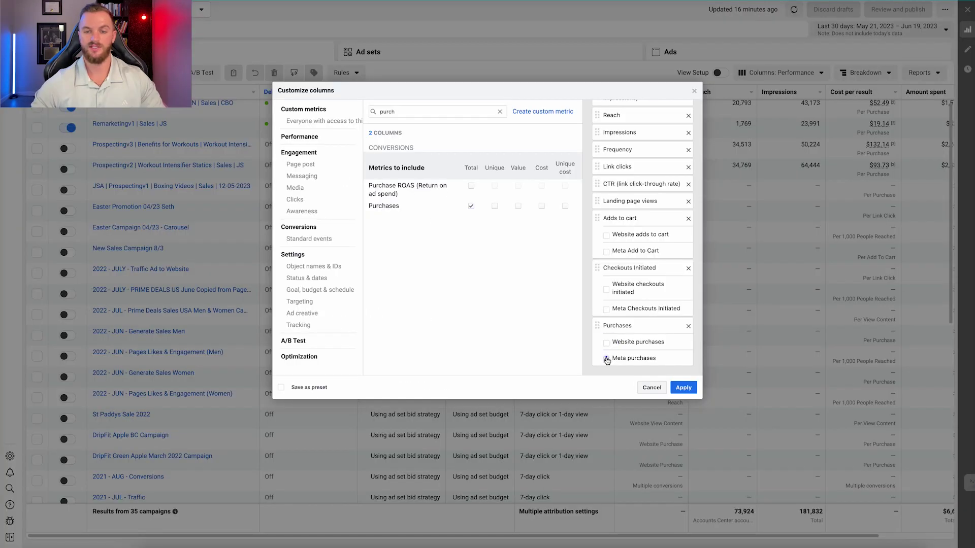
# - Add the CPC (cost per link click) and Cost per landing page view columns to the selection
pyautogui.write('cost per li')
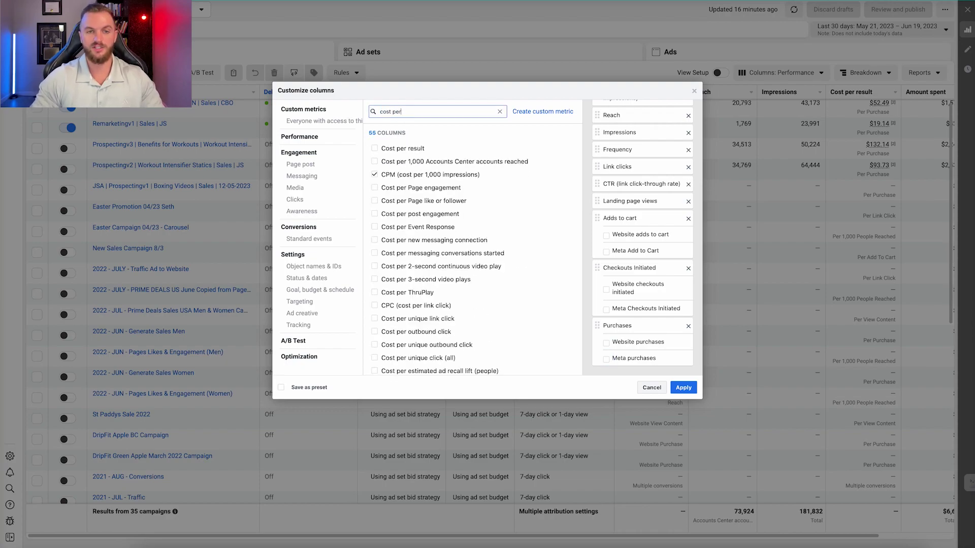
pyautogui.click(374, 148)
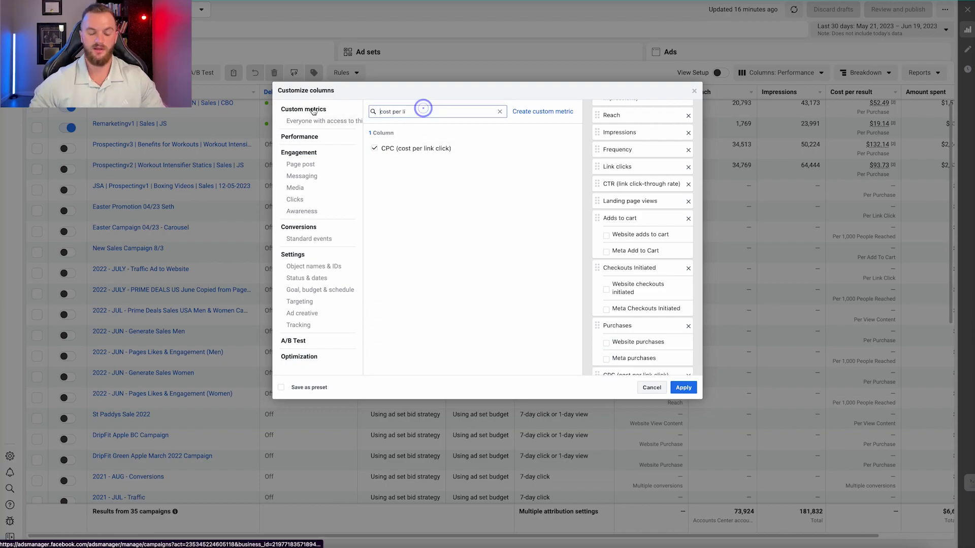
pyautogui.tripleClick(419, 112)
pyautogui.write('land')
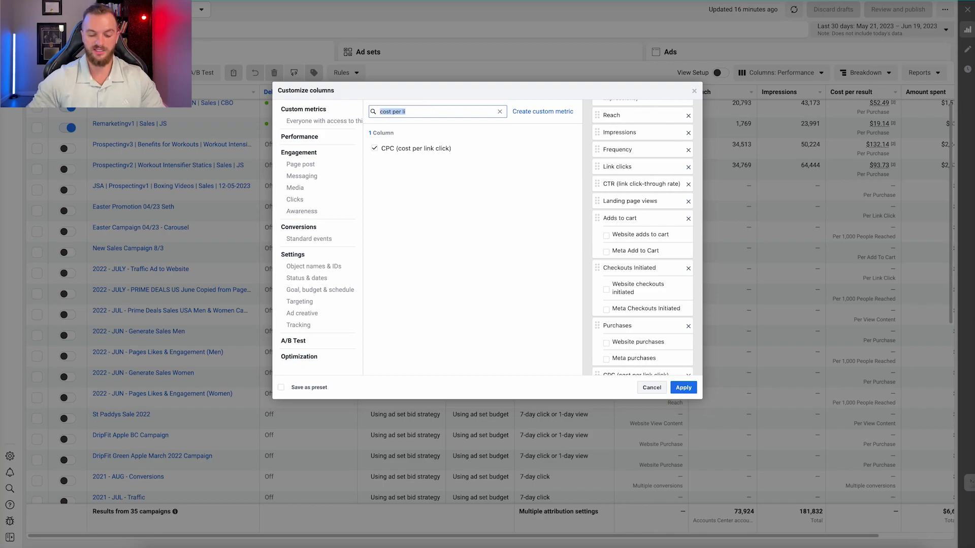
pyautogui.click(542, 185)
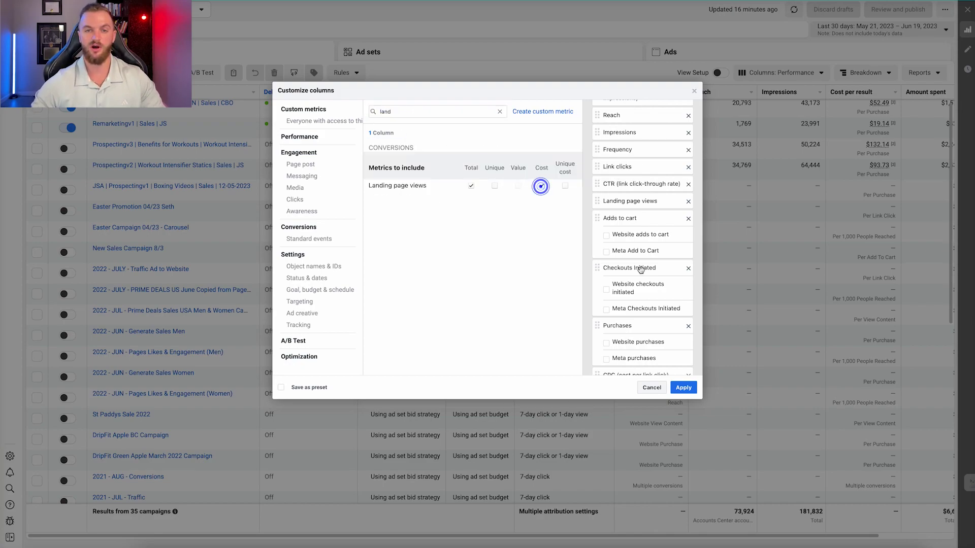
# - Add the cost columns for Adds to cart, Checkouts initiated and Purchases to the selection
pyautogui.hotkey('ctrl', 'a')
pyautogui.write('add')
pyautogui.click(541, 197)
pyautogui.tripleClick(394, 116)
pyautogui.write('init')
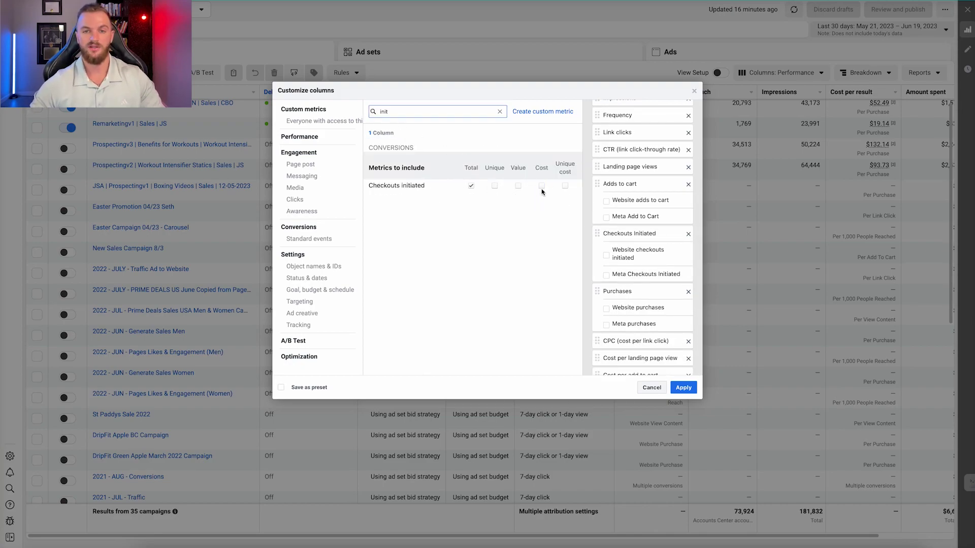
pyautogui.click(543, 186)
pyautogui.tripleClick(406, 112)
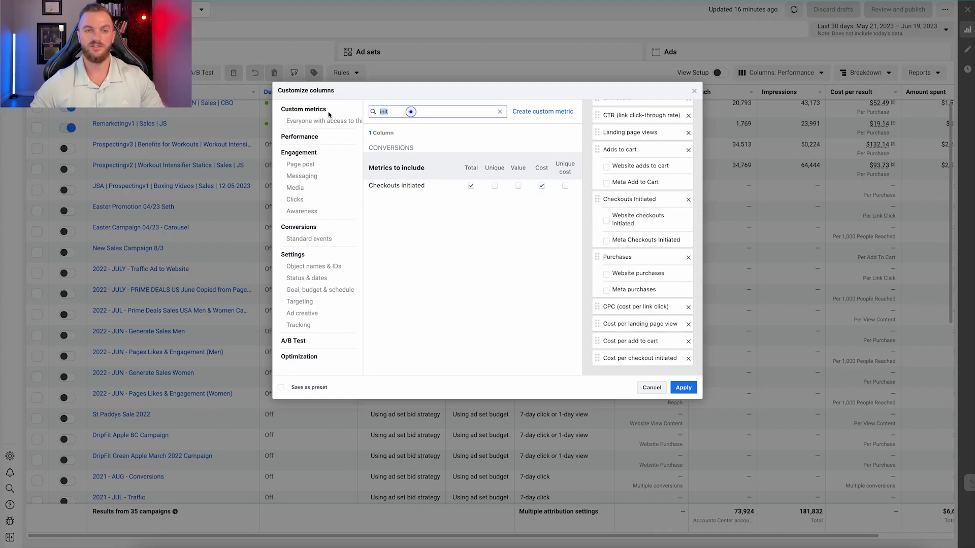
pyautogui.write('purch')
pyautogui.click(541, 205)
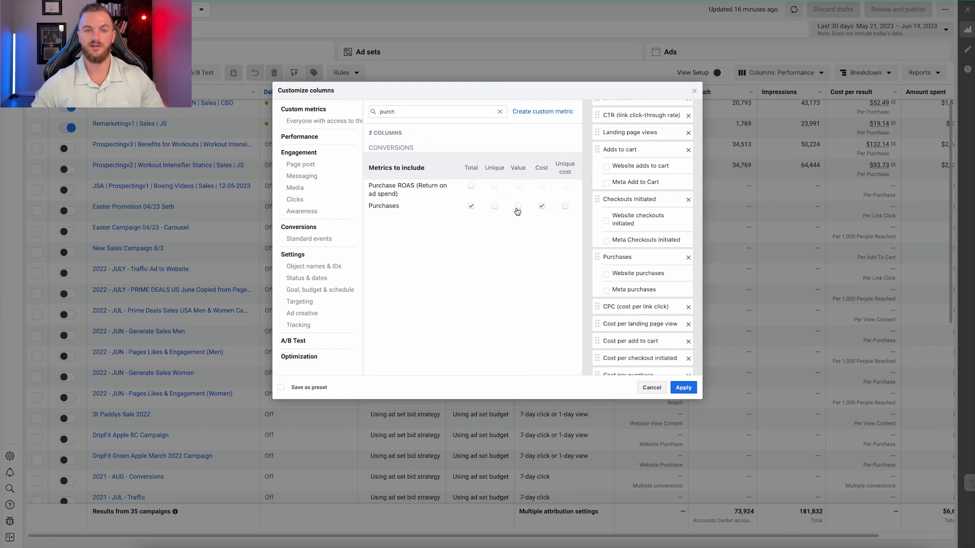
# - Add the Purchases conversion value and Purchase ROAS (return on ad spend) columns, excluding their website and Meta sub-columns
pyautogui.click(518, 208)
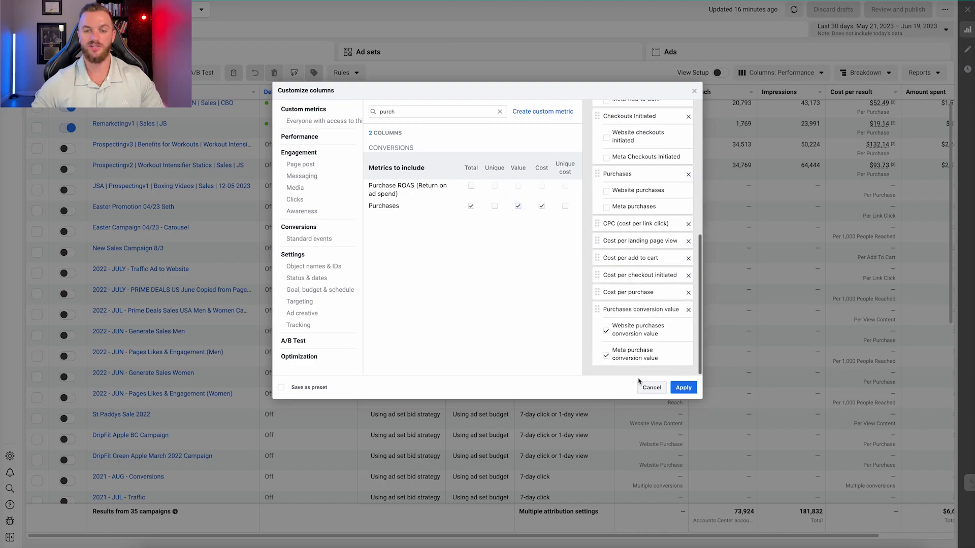
pyautogui.click(606, 356)
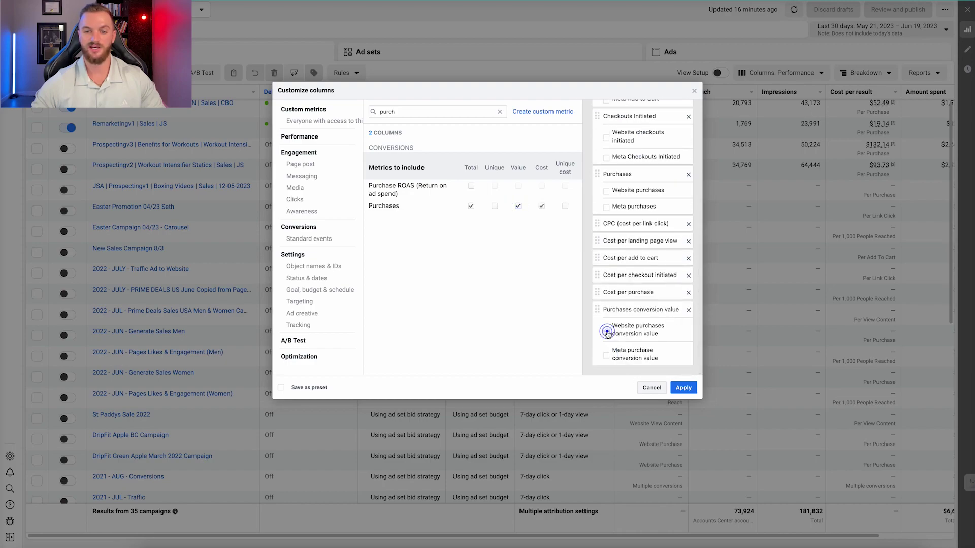
pyautogui.click(607, 332)
pyautogui.click(471, 187)
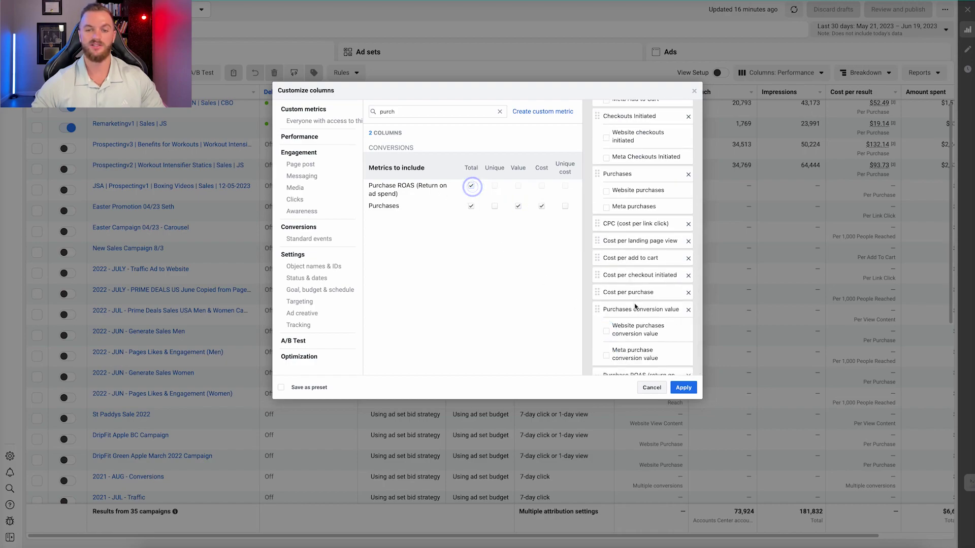
pyautogui.click(606, 356)
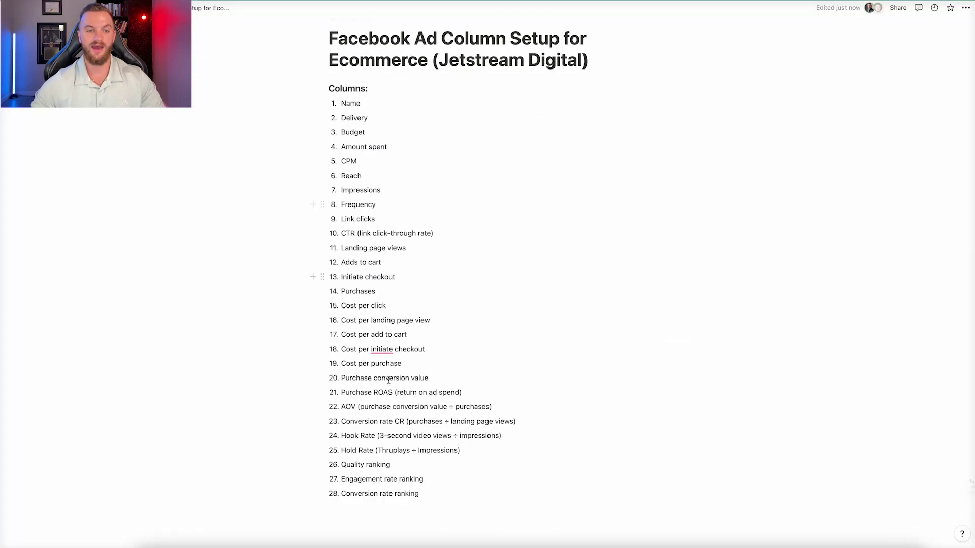
# - Check the AOV entry in the Notion list and start a new custom metric named AOV (Average Order Value)
pyautogui.scroll(-1, 360, 398)
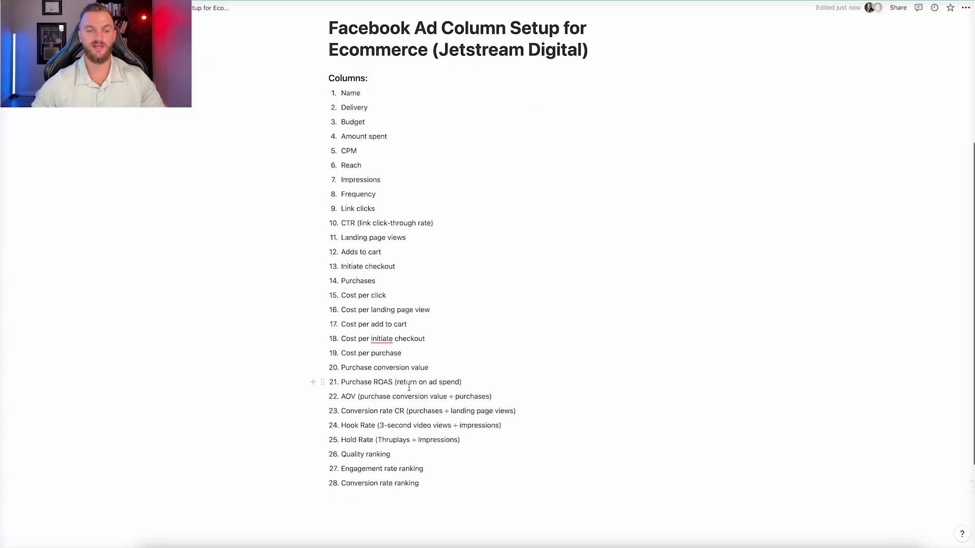
pyautogui.doubleClick(344, 396)
pyautogui.press('shift+super+Up')
pyautogui.click(342, 396)
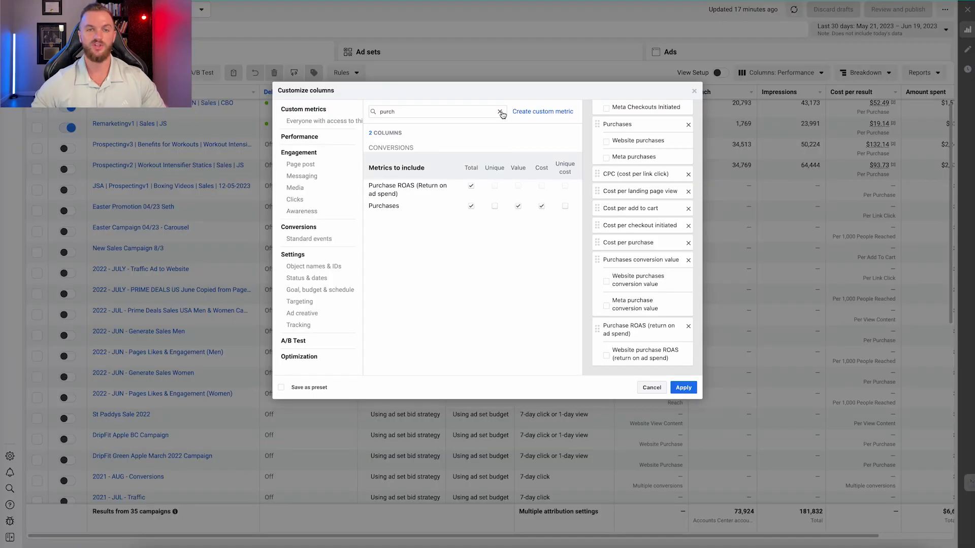
pyautogui.click(500, 111)
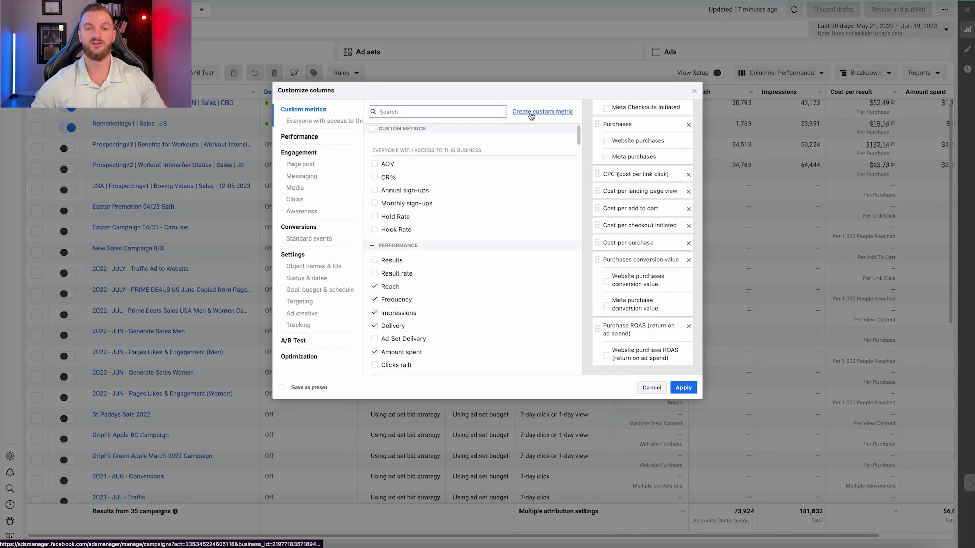
pyautogui.click(531, 113)
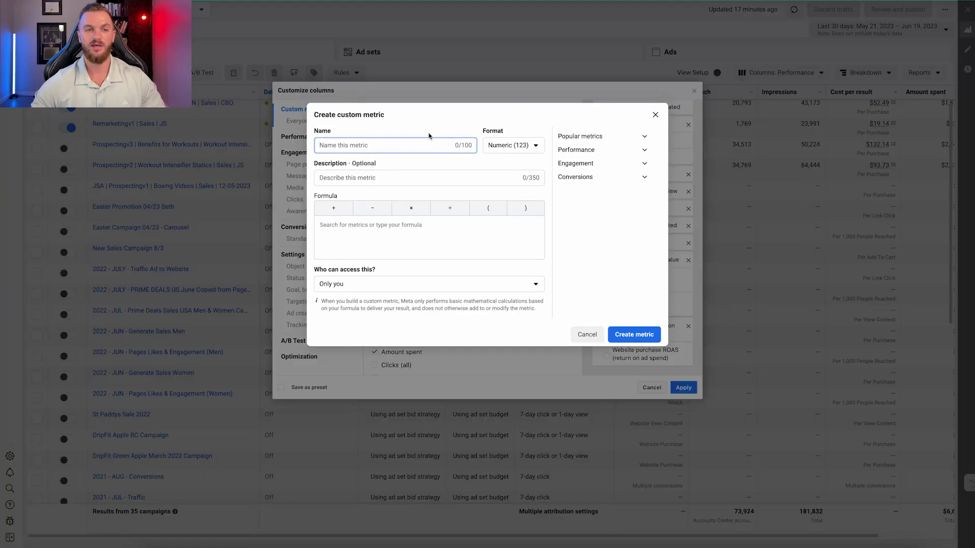
pyautogui.write('Average')
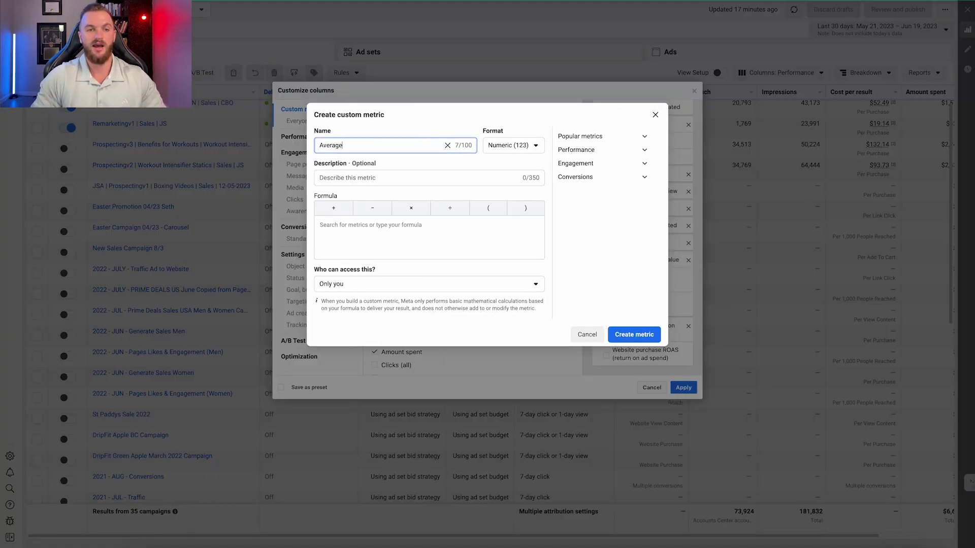
pyautogui.write(' Order Value')
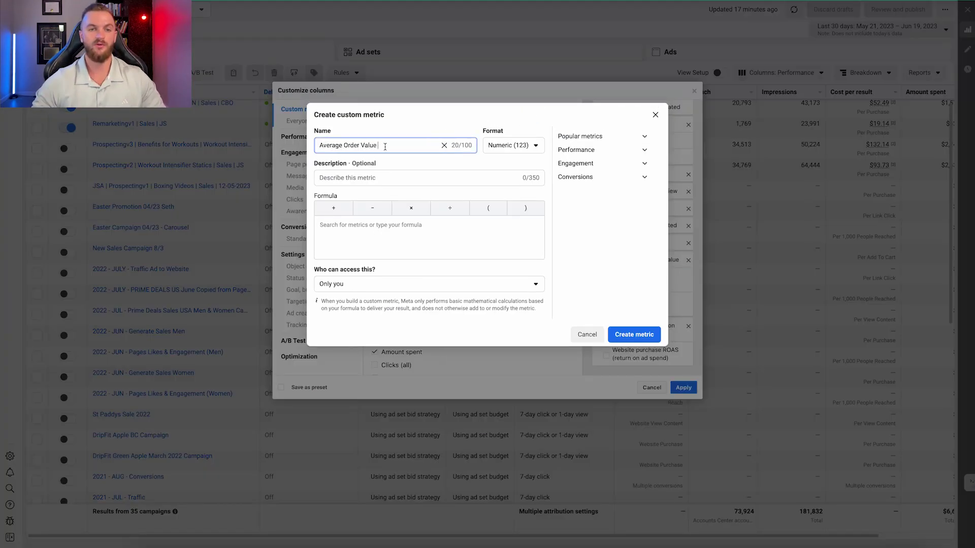
pyautogui.hotkey('ctrl', 'a')
pyautogui.write('AOV (Average Order Value)')
# - Build the custom metric's formula as Purchases conversion value ÷ Purchases
pyautogui.click(383, 238)
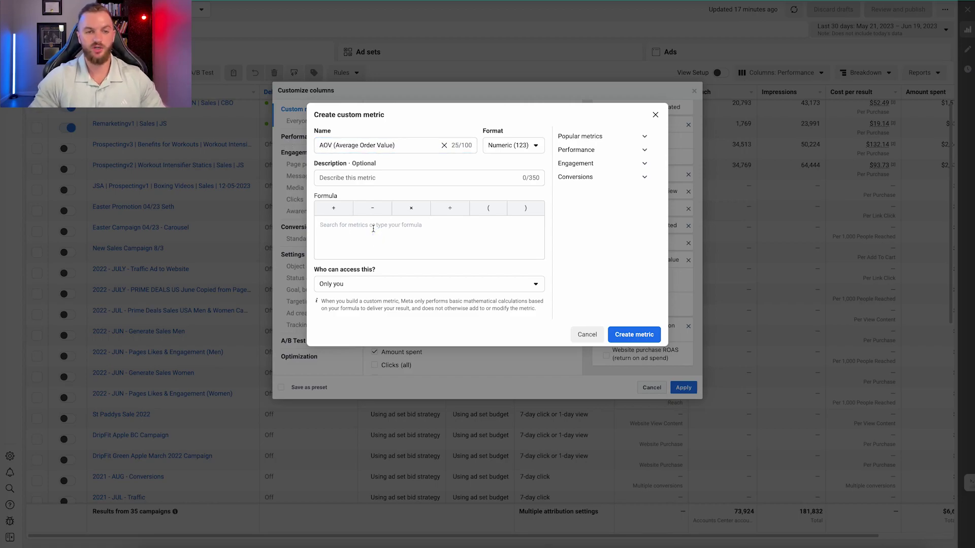
pyautogui.write('purch')
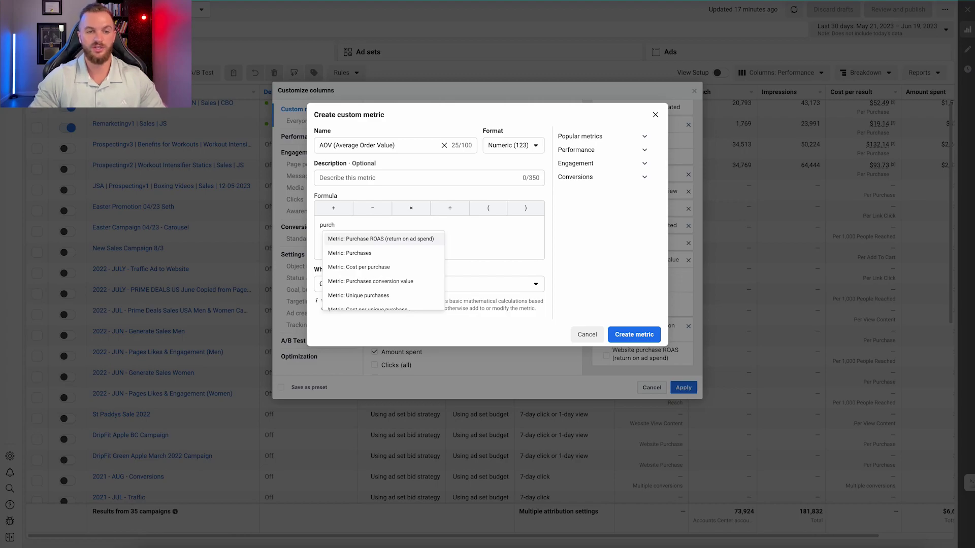
pyautogui.write(' conv')
pyautogui.click(400, 244)
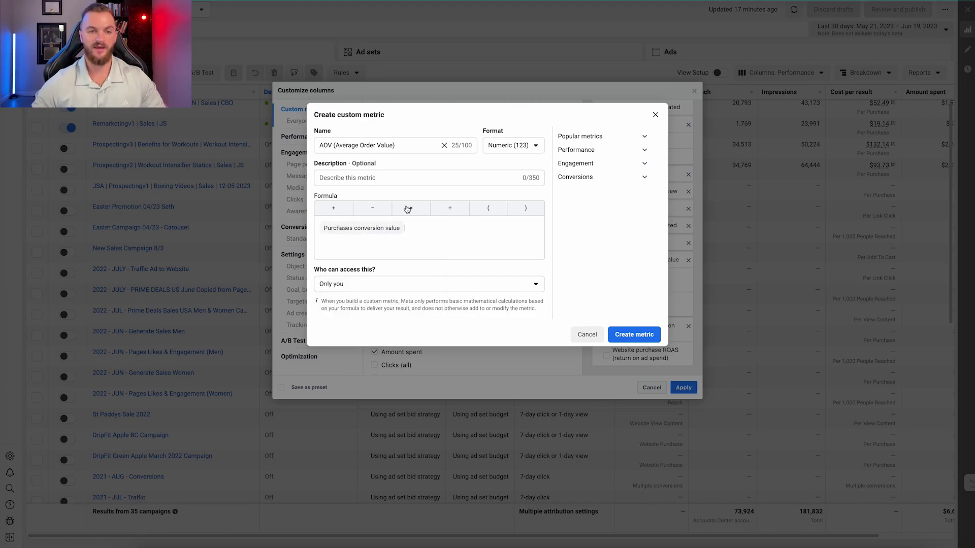
pyautogui.click(450, 209)
pyautogui.click(457, 233)
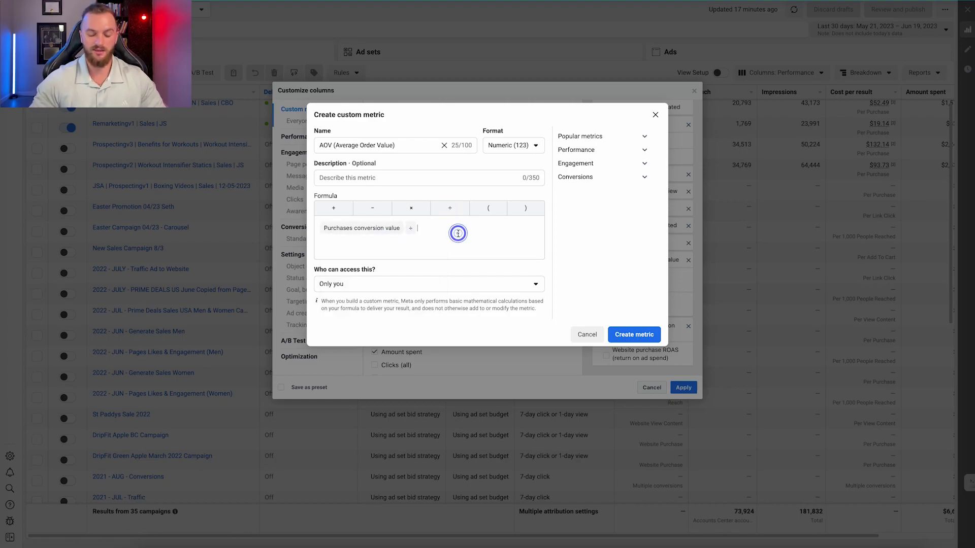
pyautogui.write('purch')
pyautogui.click(464, 252)
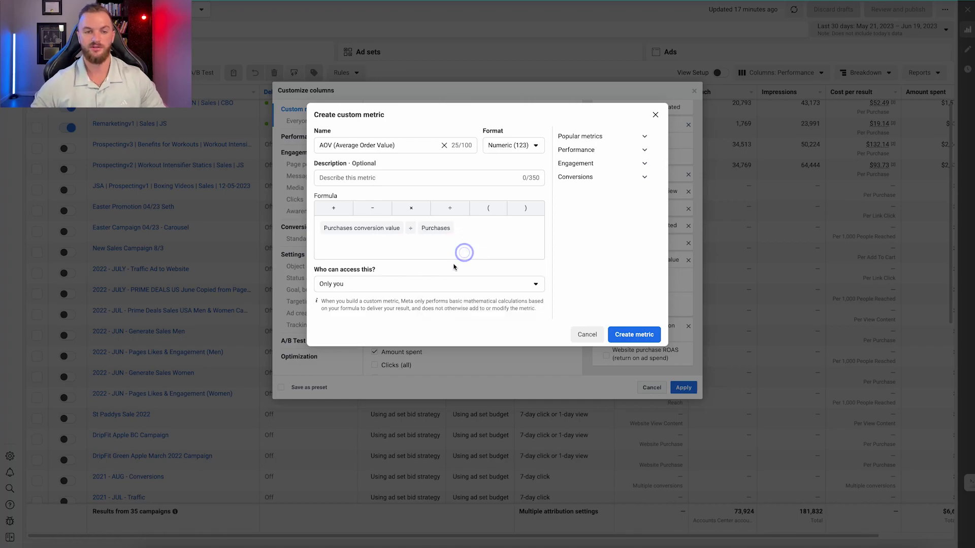
# - Check the access options for the new AOV metric, discard it, and add the existing AOV custom metric as a column
pyautogui.click(375, 285)
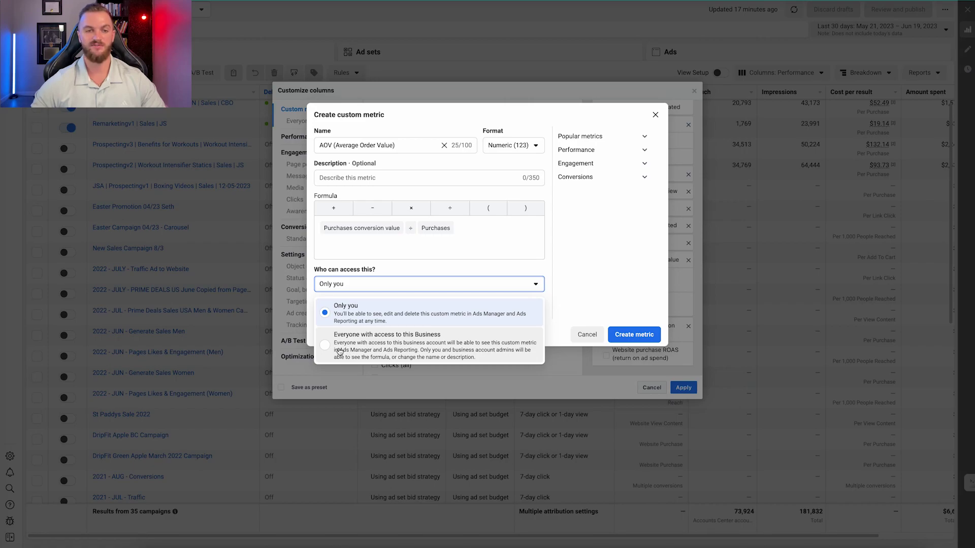
pyautogui.click(324, 325)
pyautogui.click(620, 335)
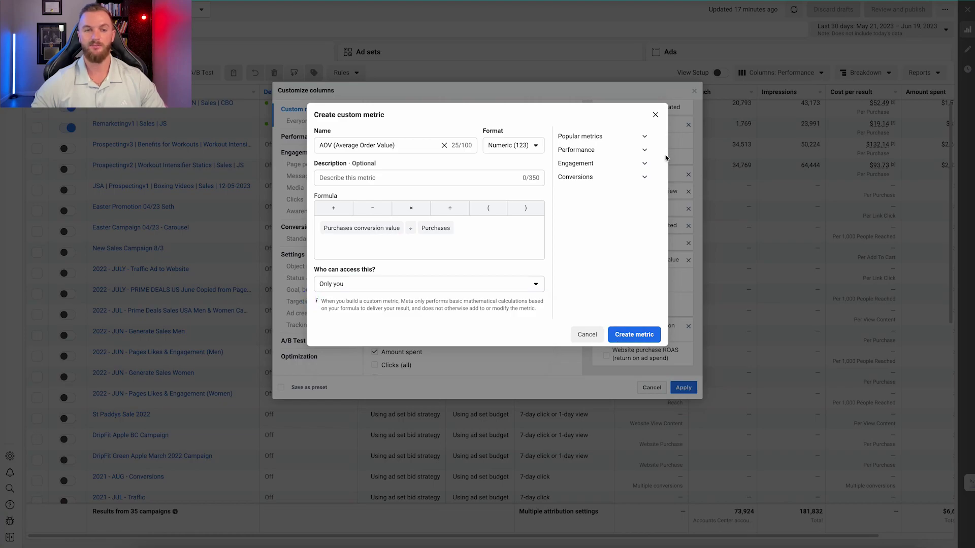
pyautogui.moveTo(386, 165)
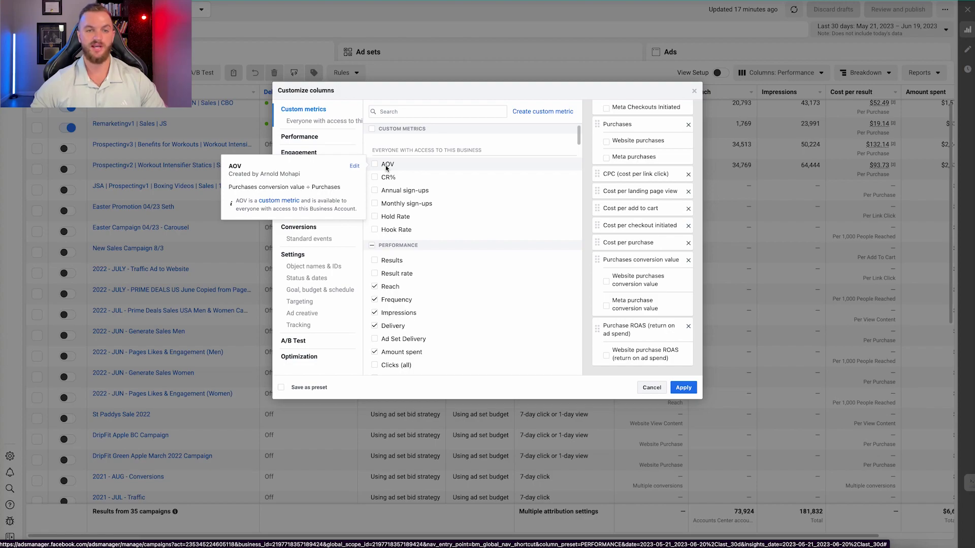
pyautogui.click(386, 165)
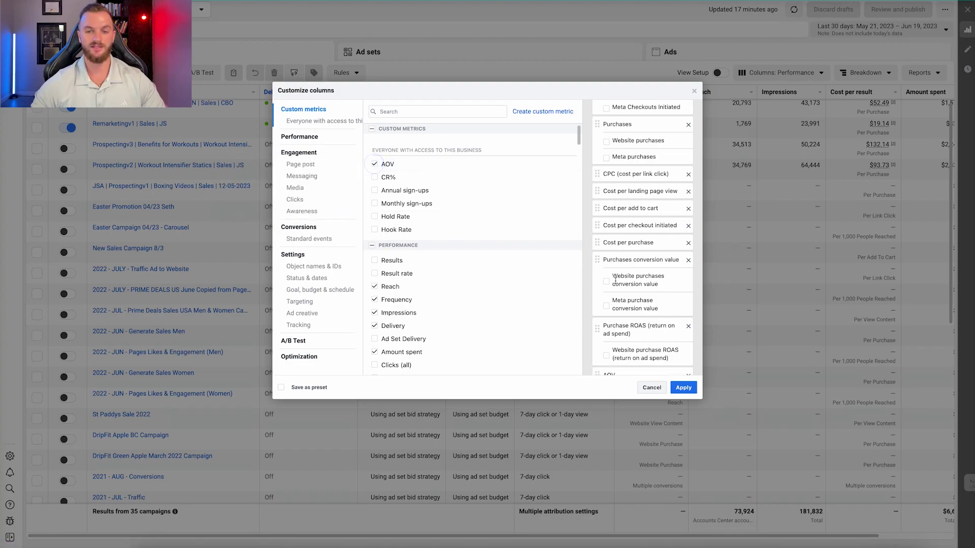
# - Start a custom metric named CR with Purchases ÷ in its formula, discard it, and add the existing CR% column
pyautogui.click(538, 112)
pyautogui.write('CR')
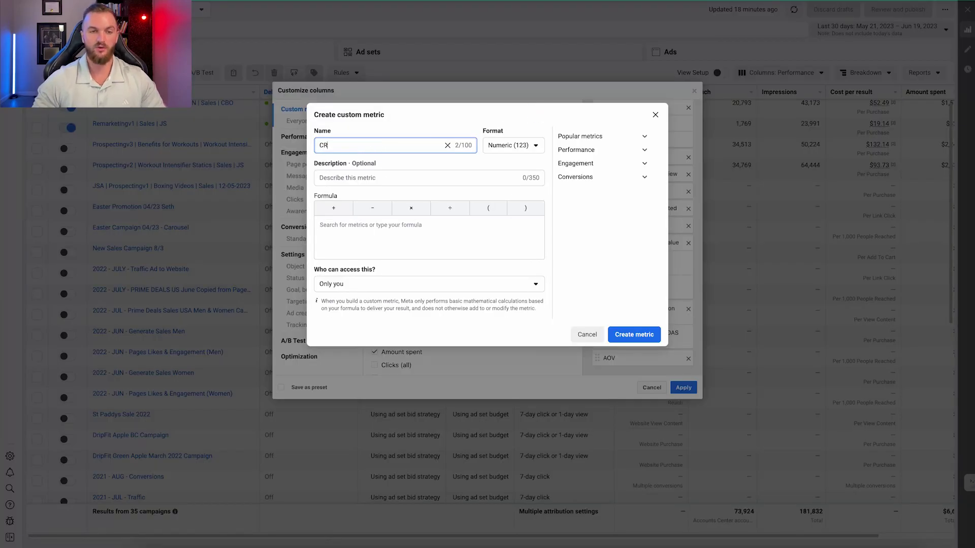
pyautogui.click(361, 224)
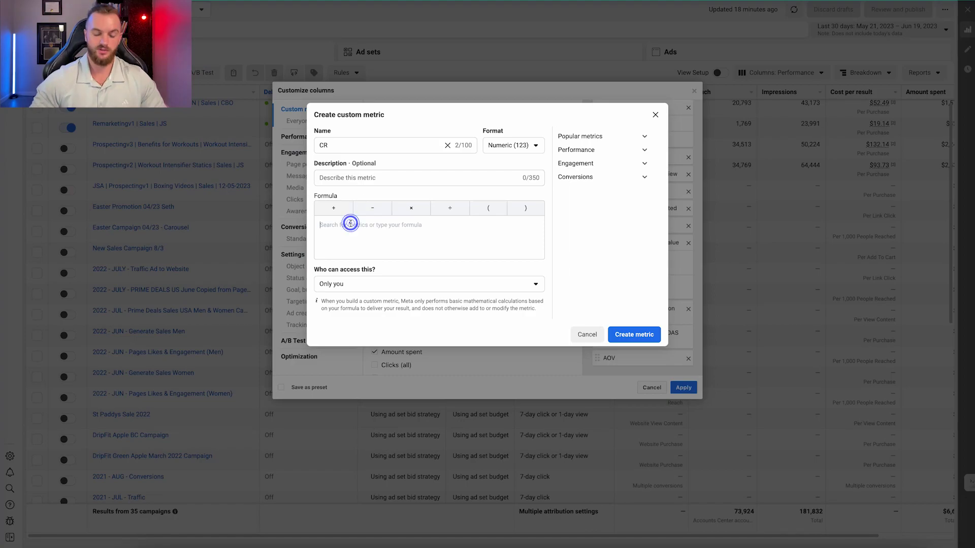
pyautogui.write('purch')
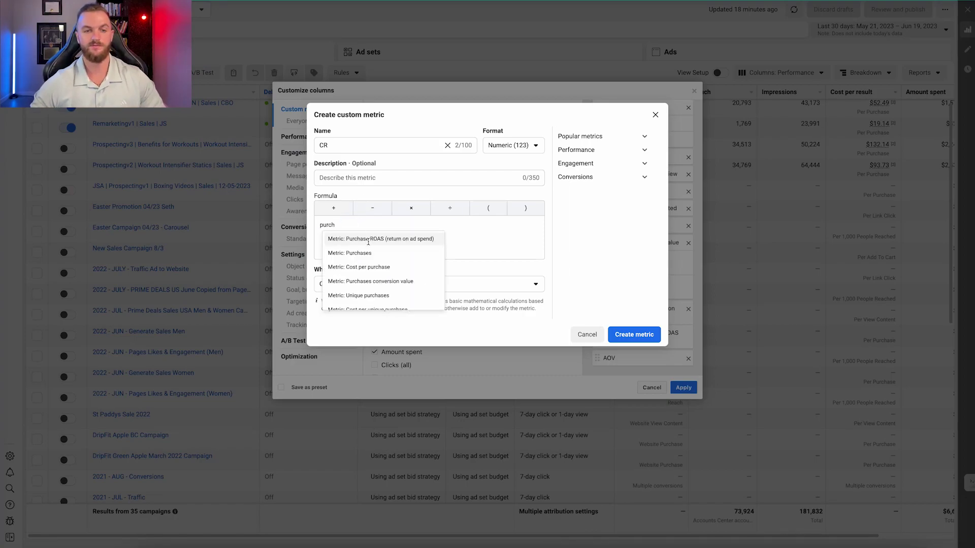
pyautogui.click(350, 253)
pyautogui.click(451, 209)
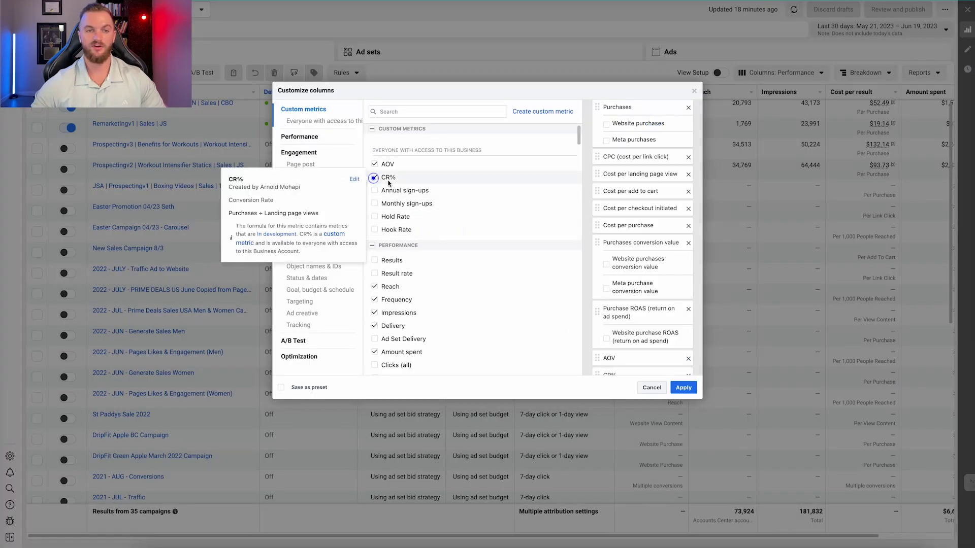
pyautogui.scroll(-1, 608, 359)
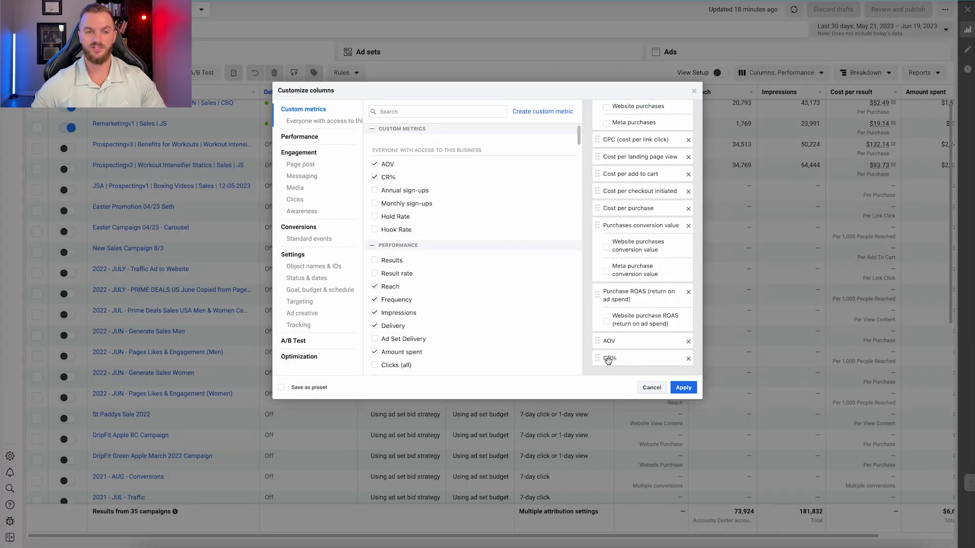
pyautogui.moveTo(390, 178)
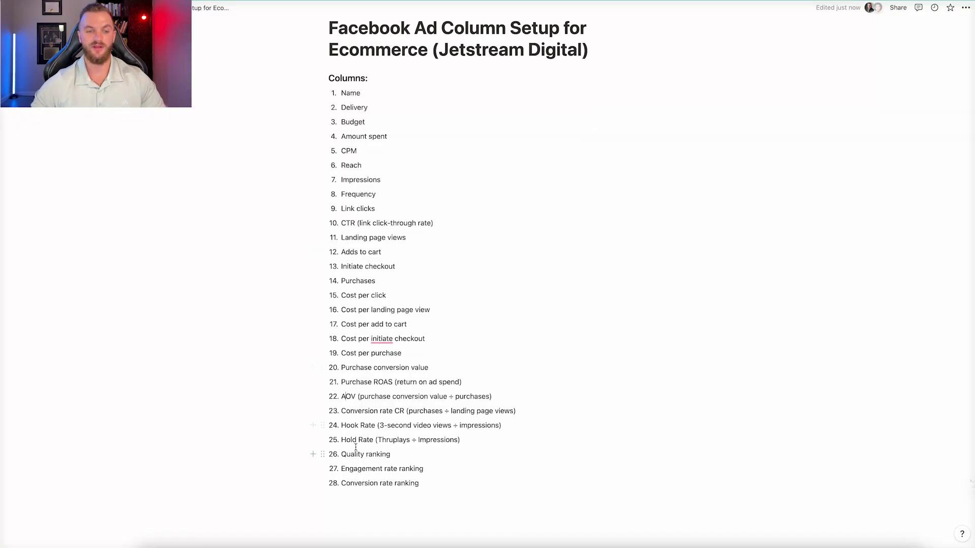
# - Check the Hook Rate entry in the Notion list, draft a Hook Rate metric as 3-second video plays ÷ Impressions, and discard it
pyautogui.moveTo(342, 425); pyautogui.dragTo(502, 427)
pyautogui.click(417, 437)
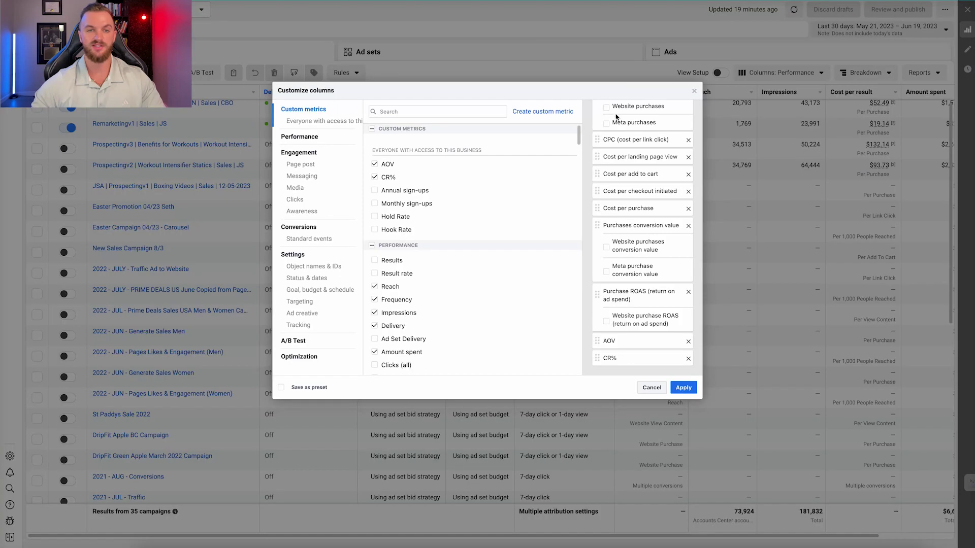
pyautogui.click(571, 122)
pyautogui.write('Hook Rate')
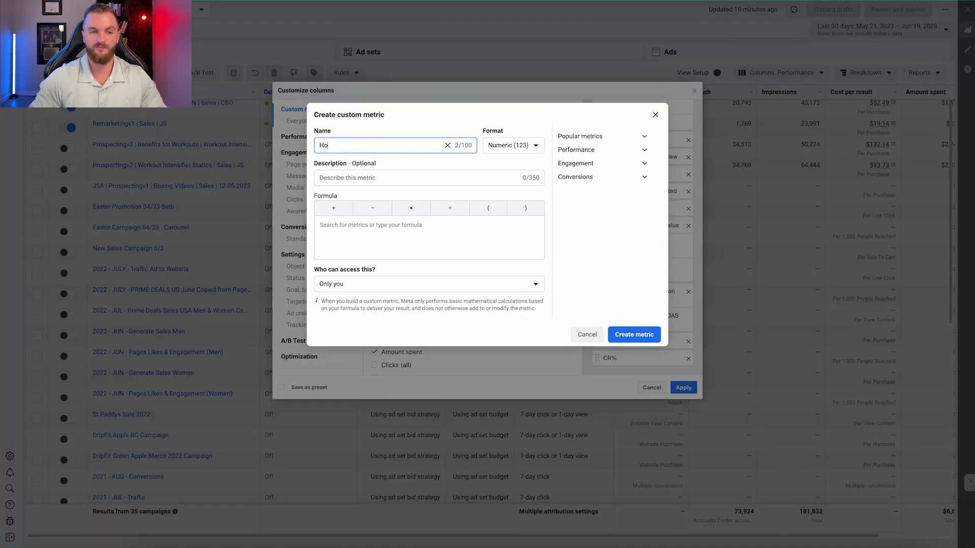
pyautogui.click(382, 233)
pyautogui.write('3 sec')
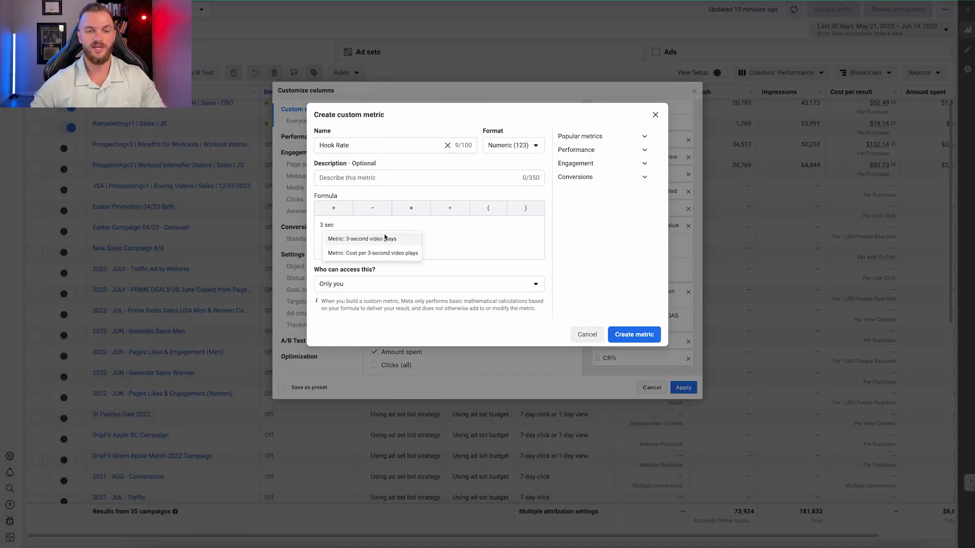
pyautogui.click(382, 243)
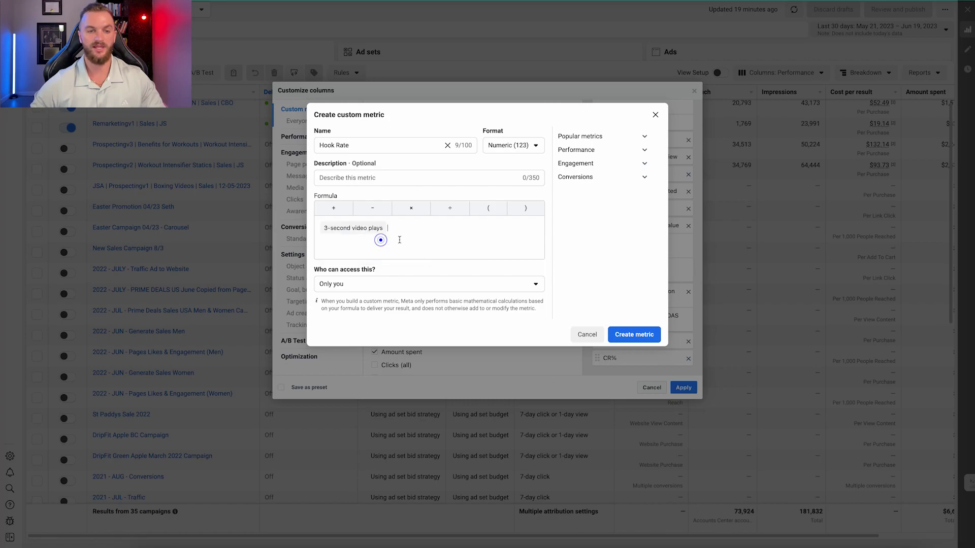
pyautogui.click(448, 209)
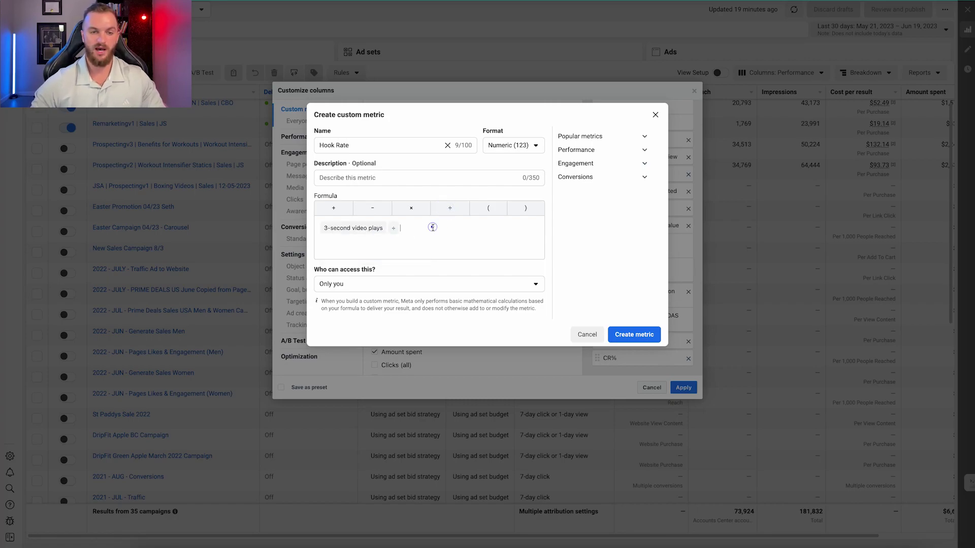
pyautogui.write('imp')
pyautogui.click(445, 242)
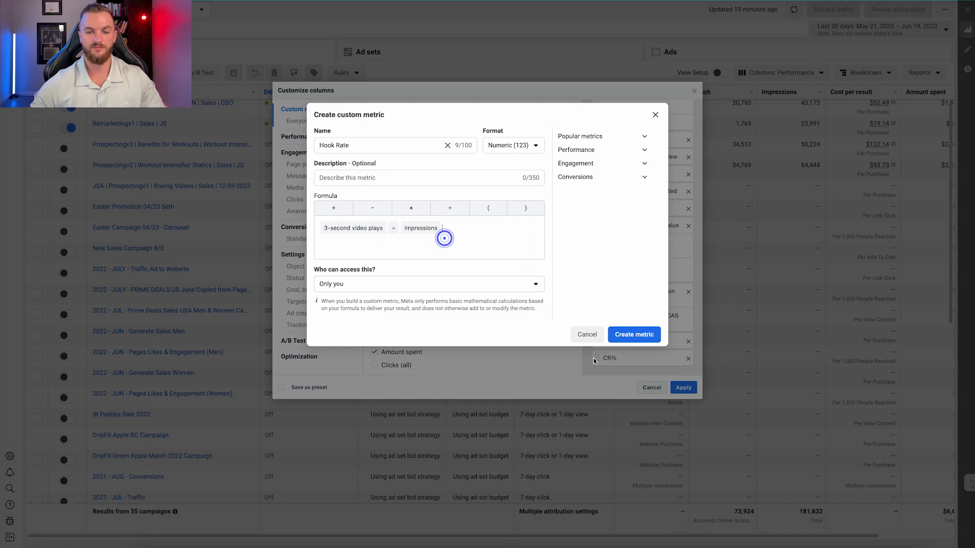
pyautogui.click(584, 337)
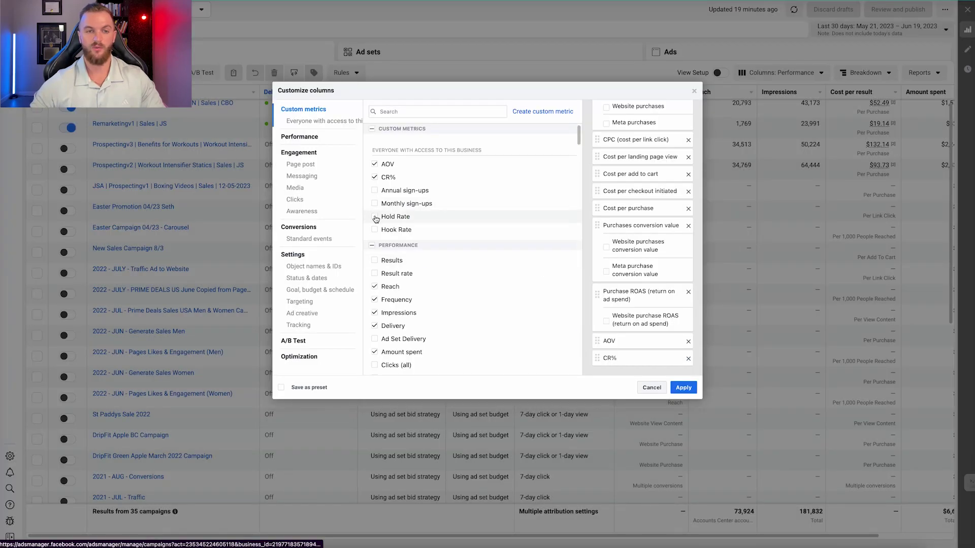
# - Add the existing Hook Rate custom metric, shared with everyone in the business, to the selected columns
pyautogui.moveTo(378, 231)
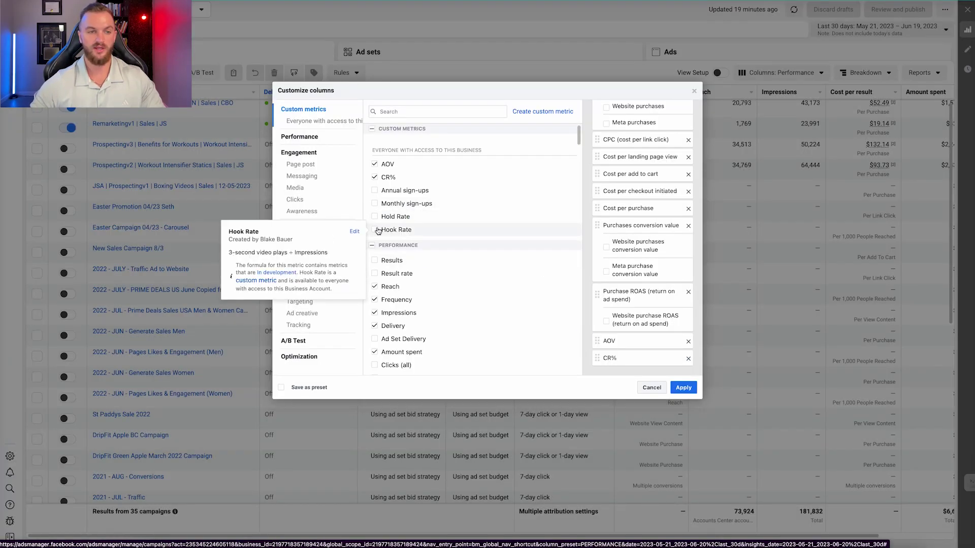
pyautogui.click(375, 230)
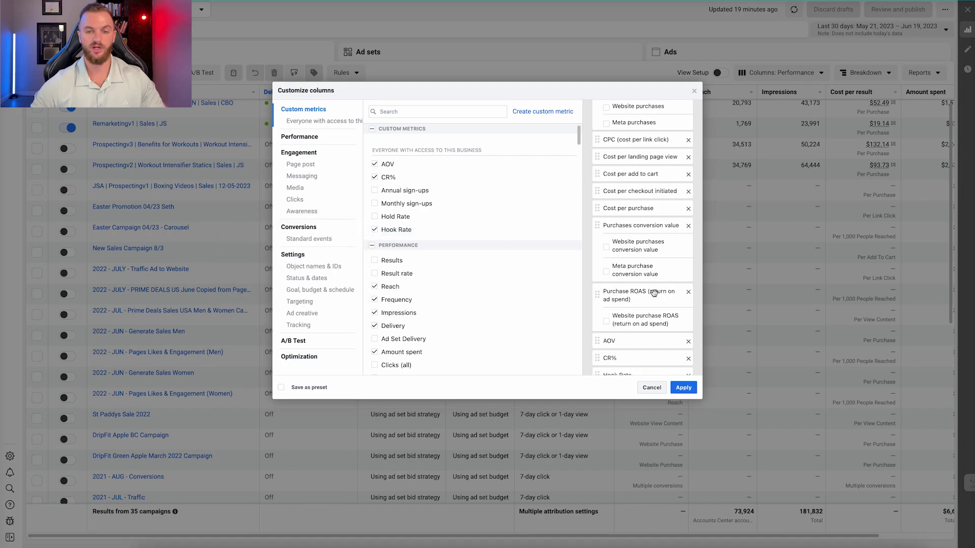
# - Draft a Hold Rate custom metric as ThruPlays ÷ Impressions, discard it, and add the existing Hold Rate column
pyautogui.click(542, 111)
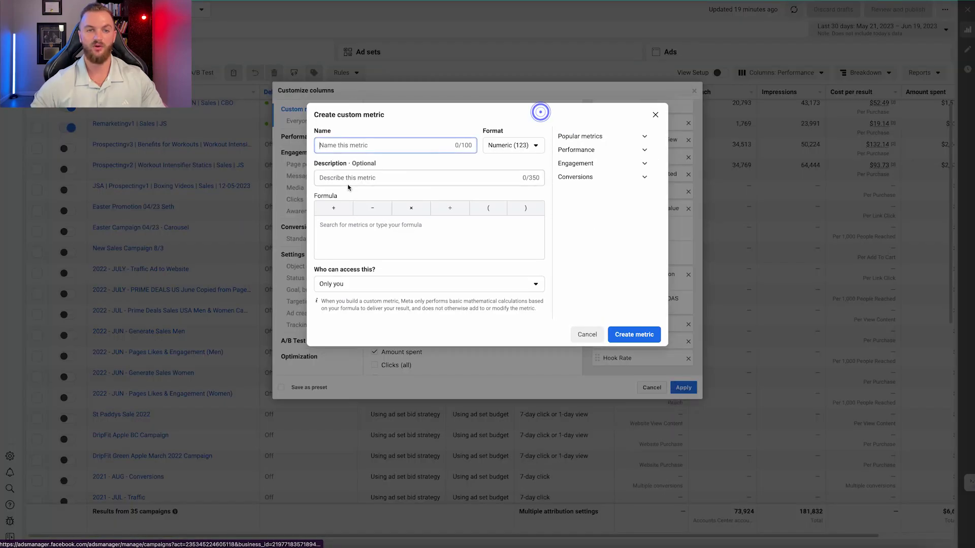
pyautogui.write('Hold Rate')
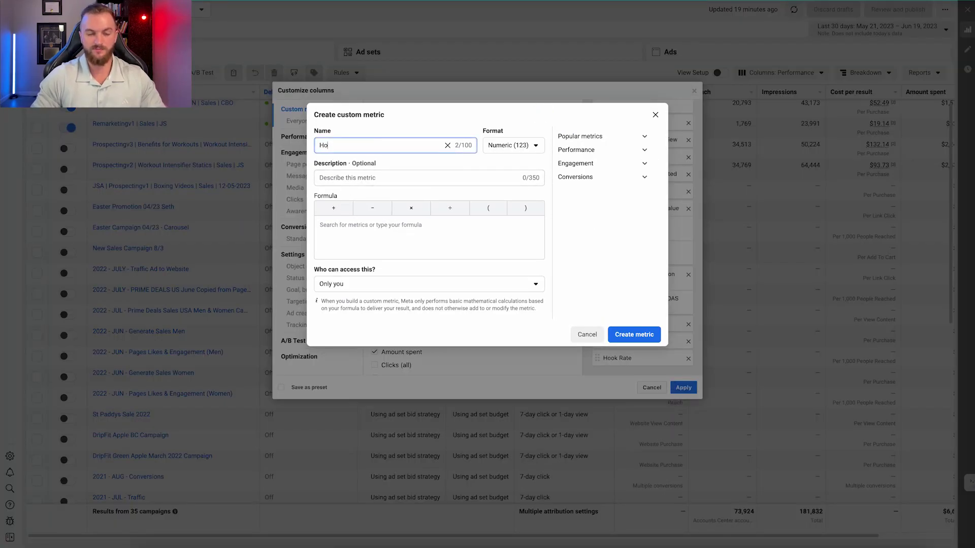
pyautogui.click(377, 239)
pyautogui.write('thru')
pyautogui.click(377, 242)
pyautogui.write('/imp')
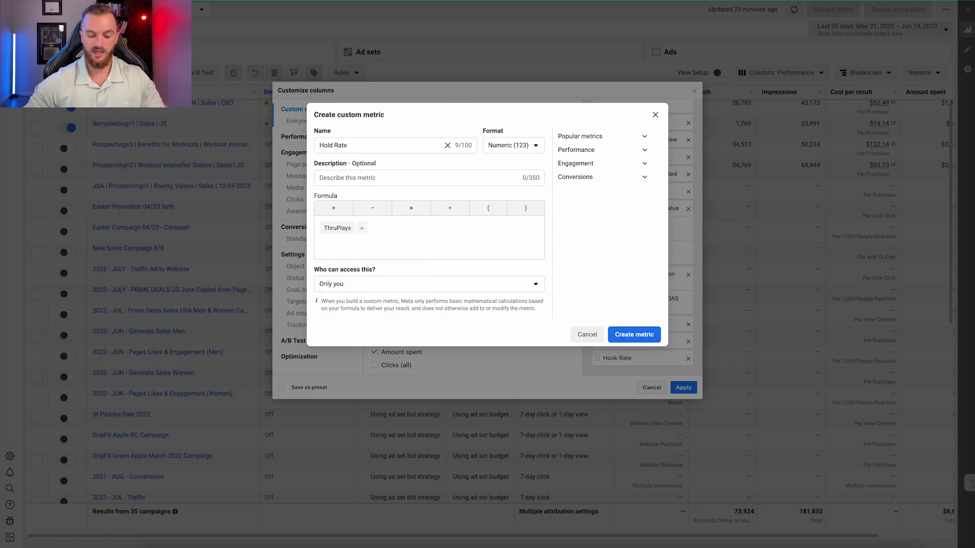
pyautogui.click(445, 246)
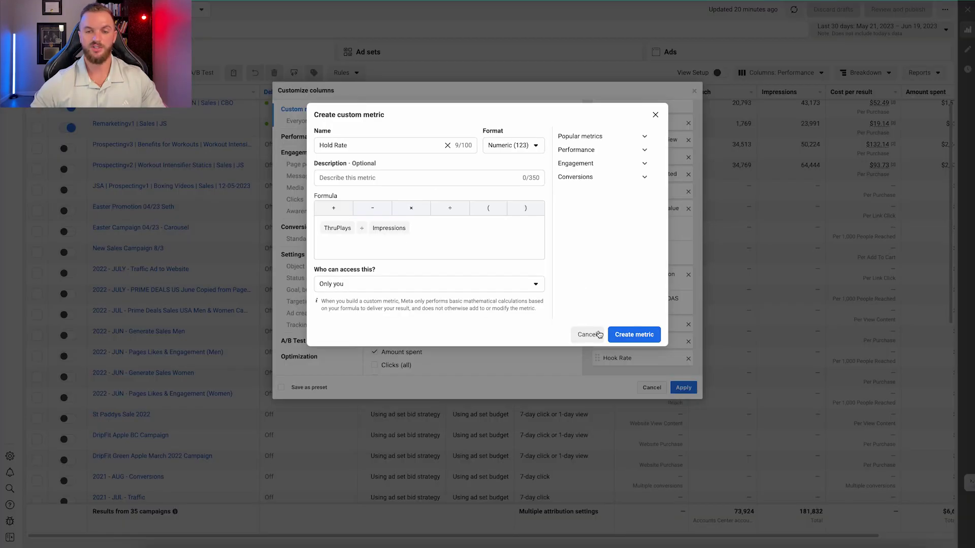
pyautogui.click(599, 334)
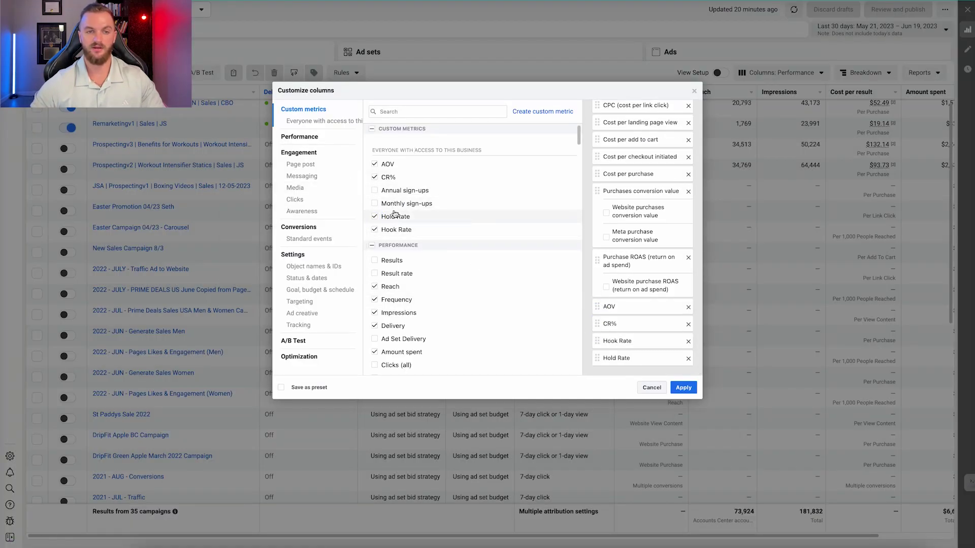
pyautogui.moveTo(395, 220)
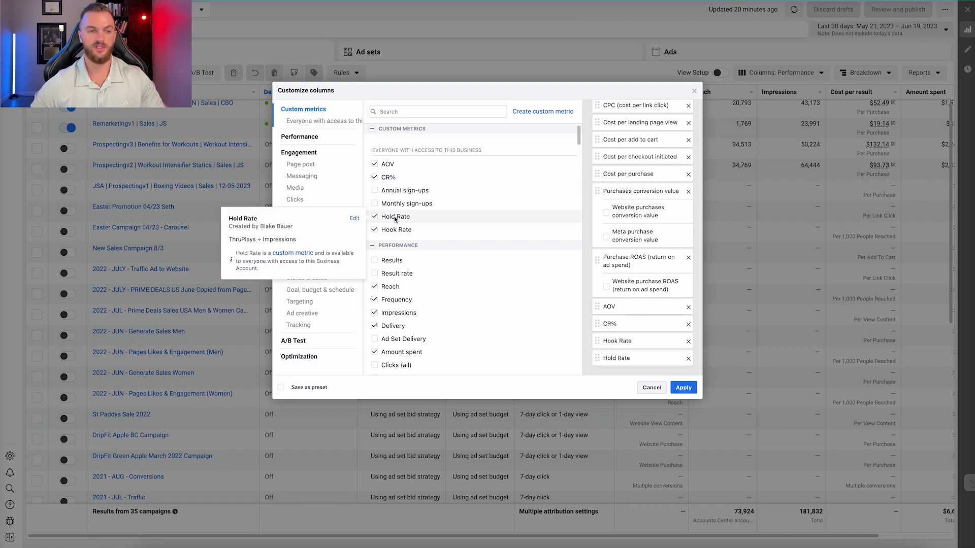
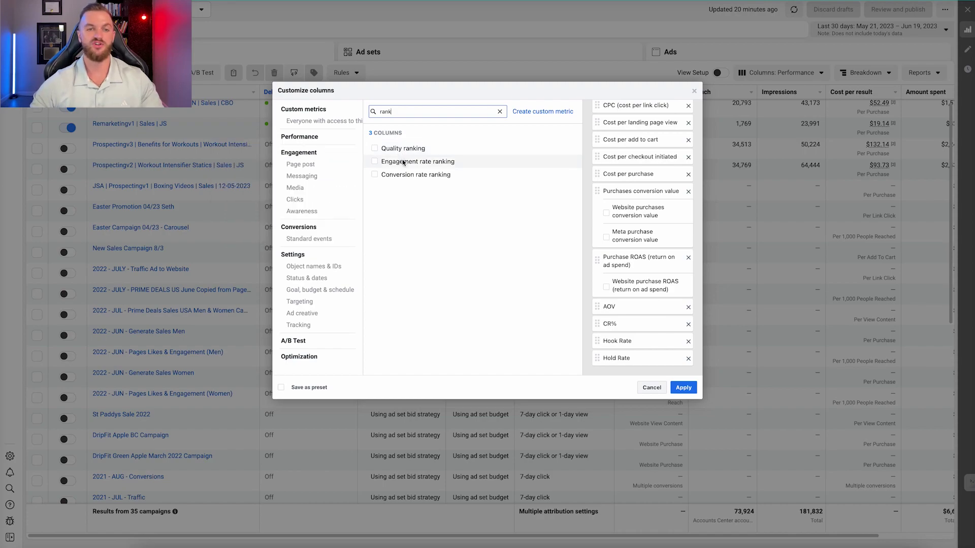
# - Add the Quality ranking, Engagement rate ranking and Conversion rate ranking columns to the selection
pyautogui.moveTo(403, 162)
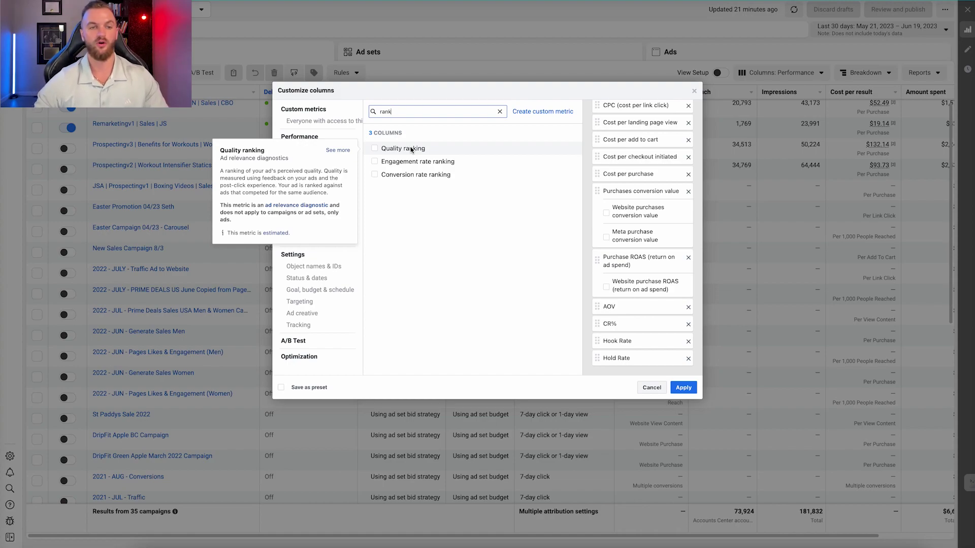
pyautogui.click(375, 148)
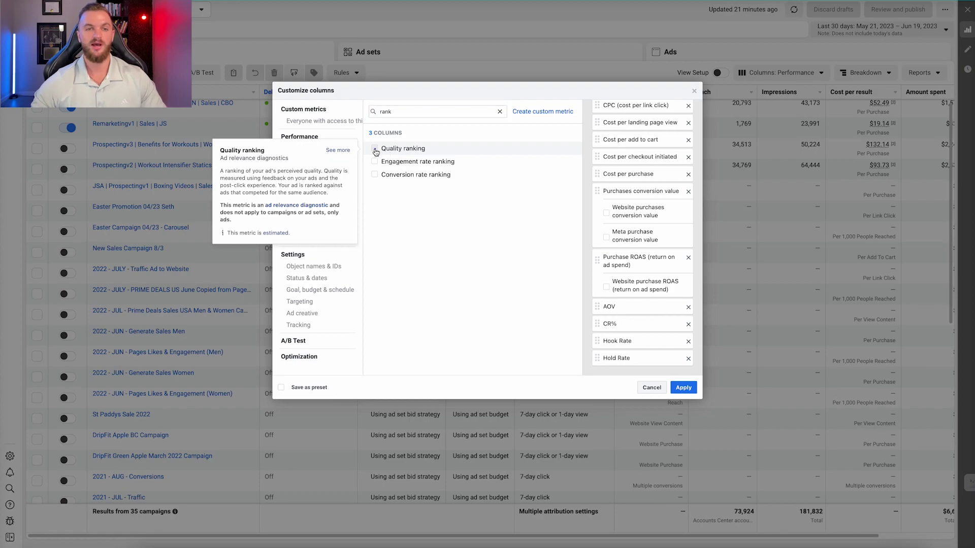
pyautogui.click(375, 162)
pyautogui.click(374, 172)
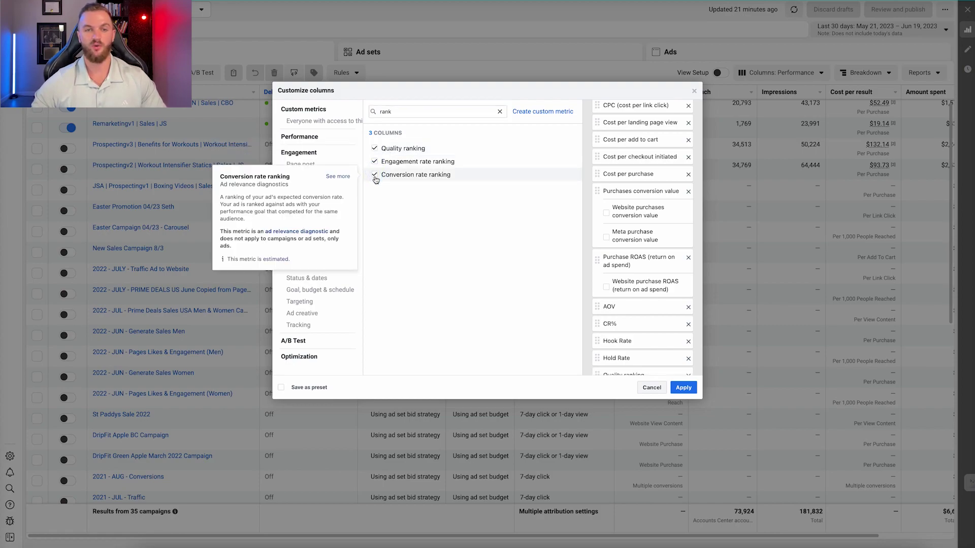
pyautogui.scroll(-2, 682, 297)
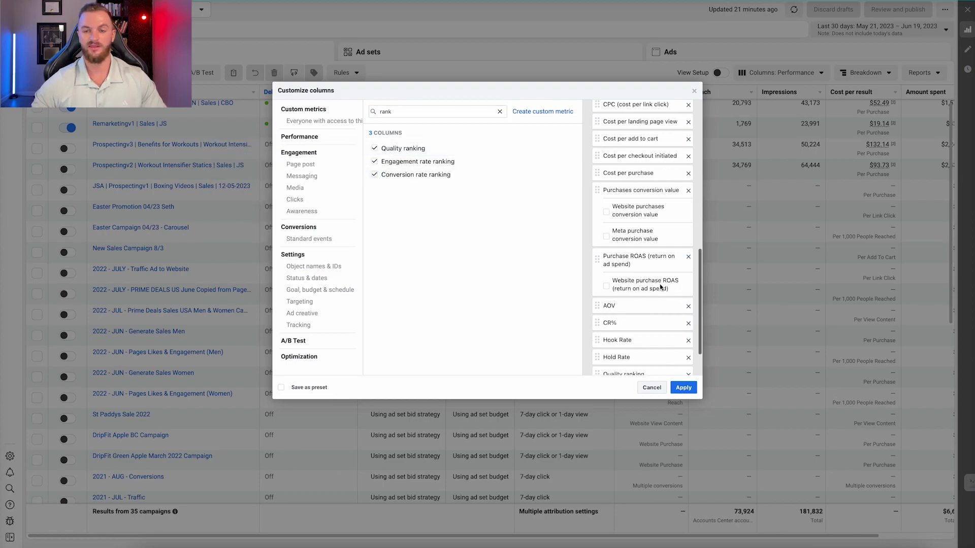
# - Set the column selection to save as a preset named Jetstream Digital (Ecommerce)
pyautogui.click(280, 388)
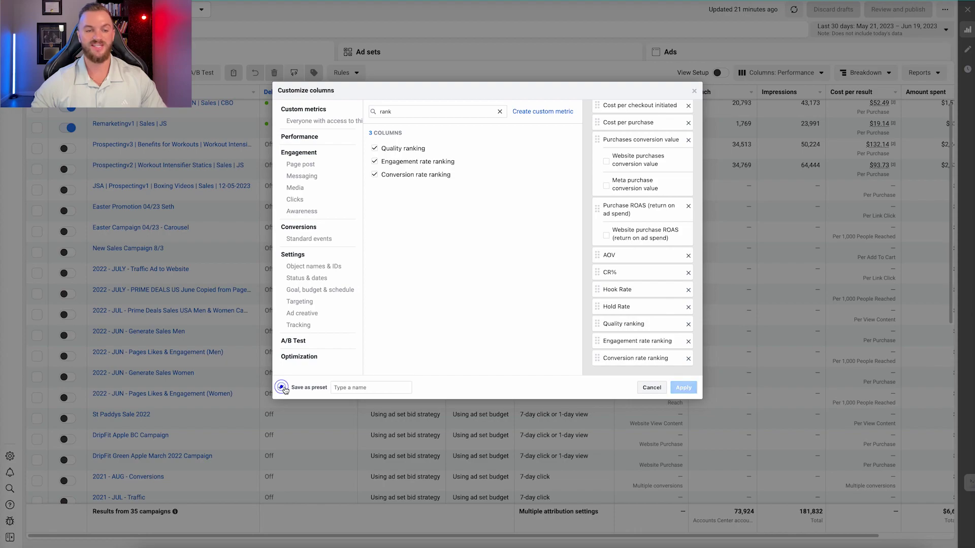
pyautogui.click(357, 387)
pyautogui.write('J')
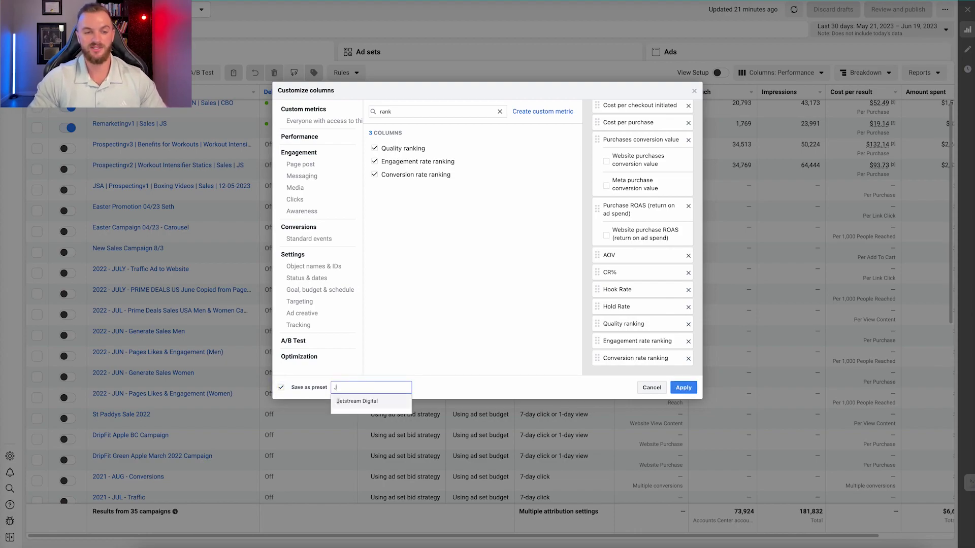
pyautogui.write('etstrea m')
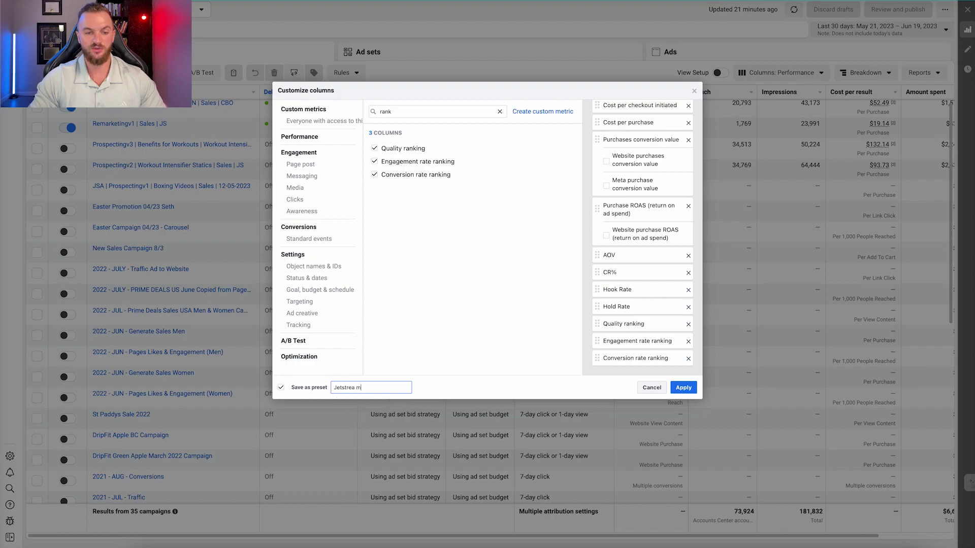
pyautogui.press('BackSpace')
pyautogui.press('BackSpace')
pyautogui.write('m Digital (Eco')
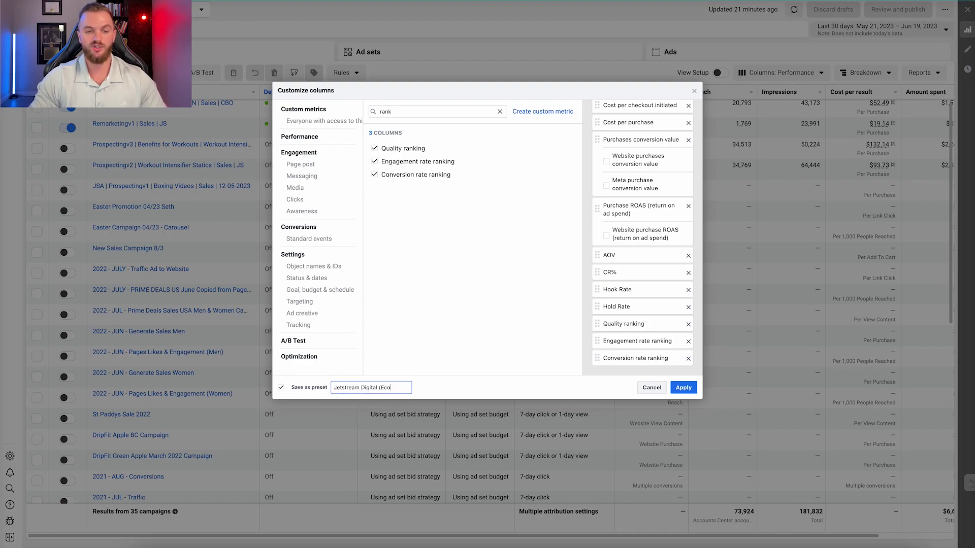
pyautogui.write('mmerce)')
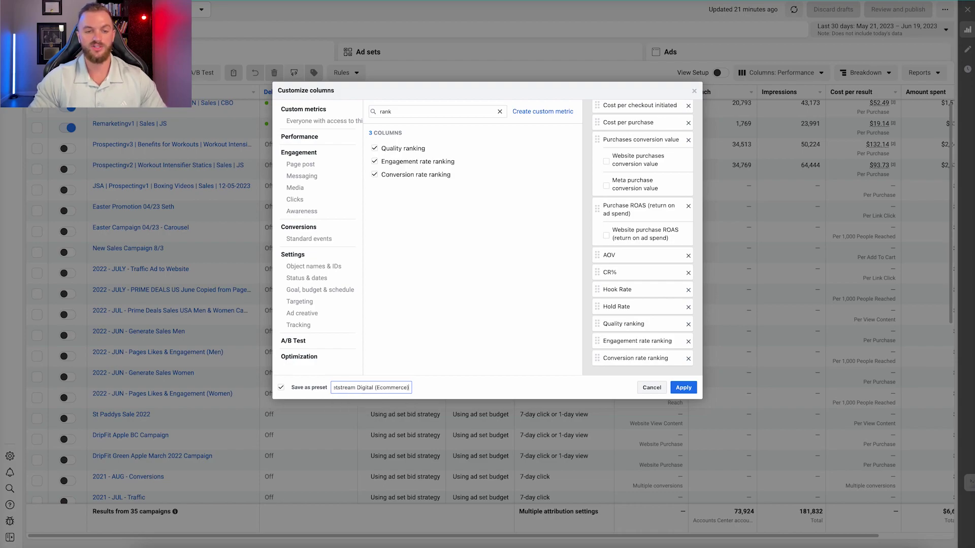
# - Apply the customized columns and save them as the Jetstream Digital (Ecommerce) preset
pyautogui.click(684, 388)
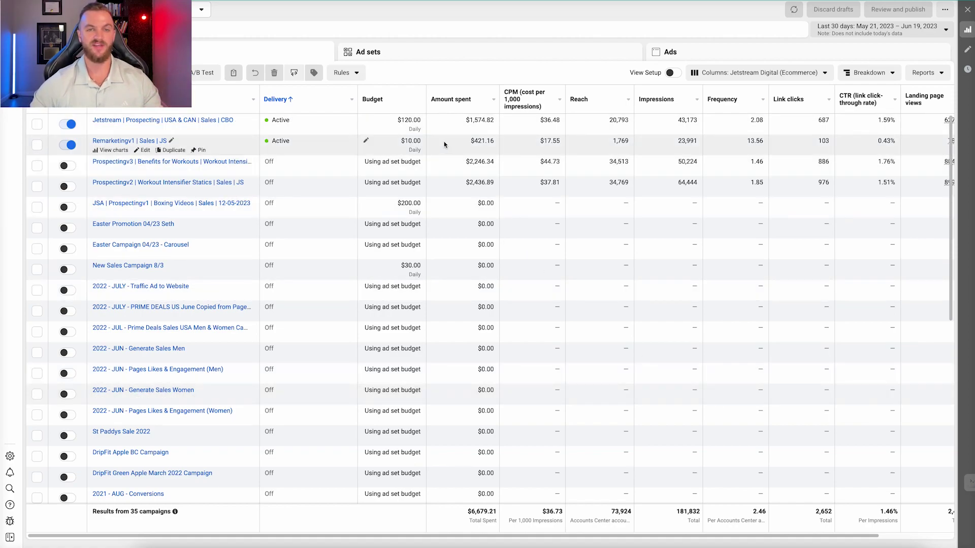
# - Review the CPM, reach, link click-through rate and conversion count columns for the Jetstream | Prospecting campaign
pyautogui.hscroll(2, 485, 135)
pyautogui.click(485, 133)
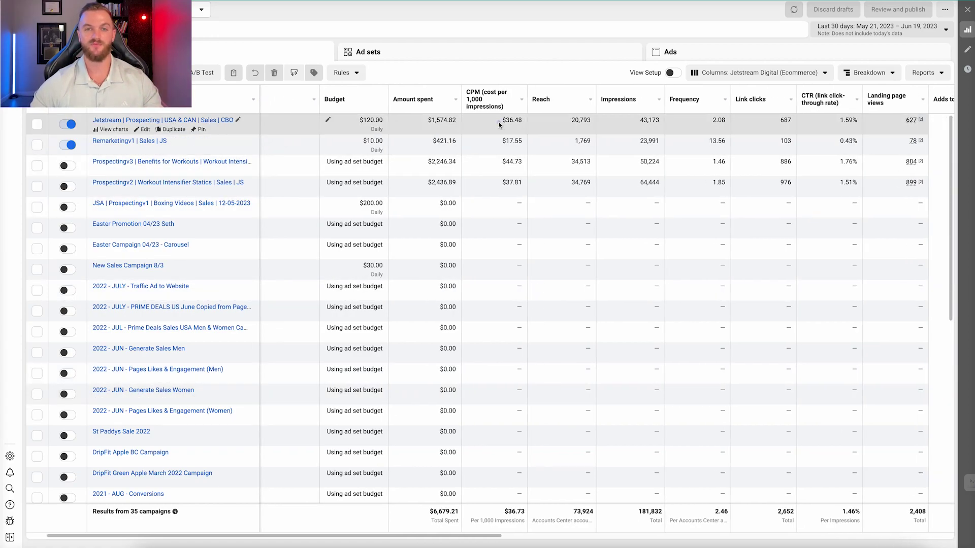
pyautogui.moveTo(501, 120); pyautogui.dragTo(518, 122)
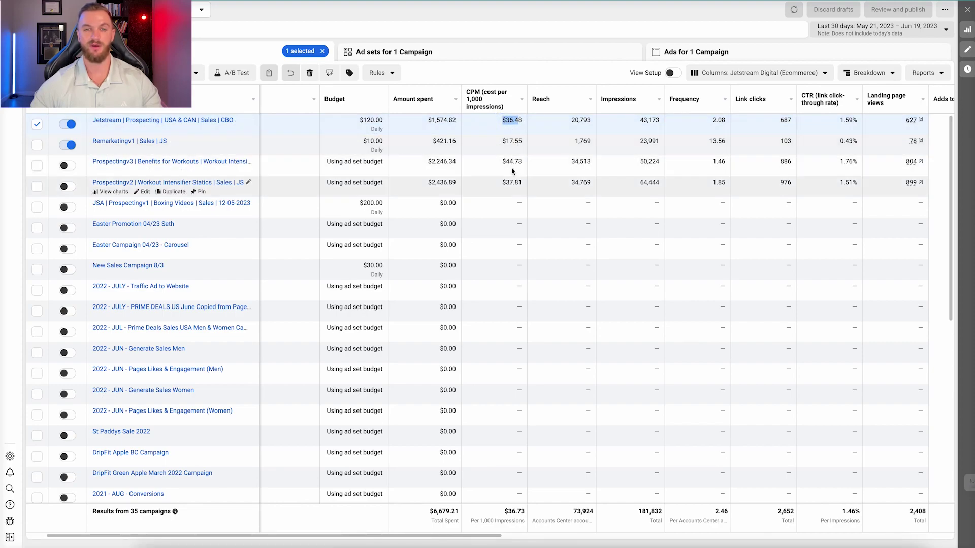
pyautogui.hscroll(1, 568, 131)
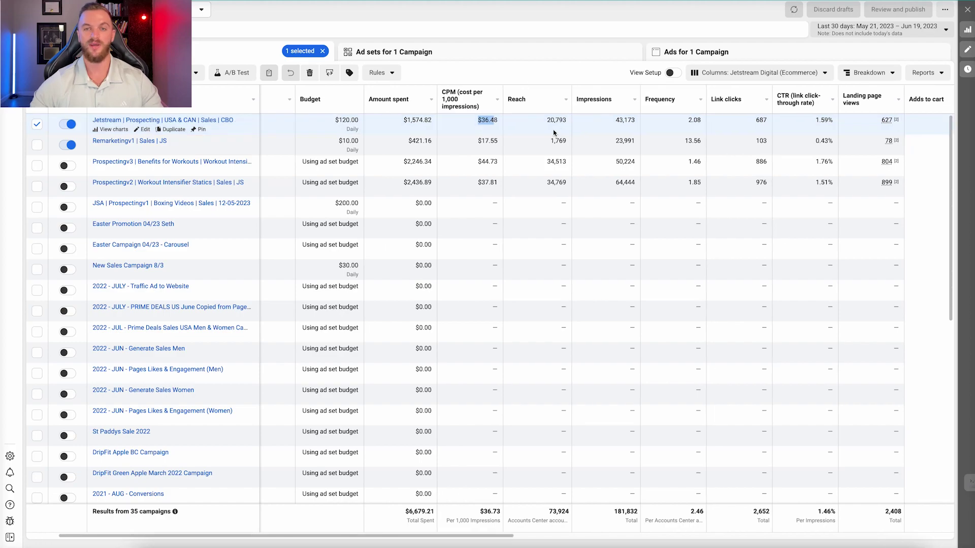
pyautogui.hscroll(3, 565, 127)
pyautogui.hscroll(5, 565, 126)
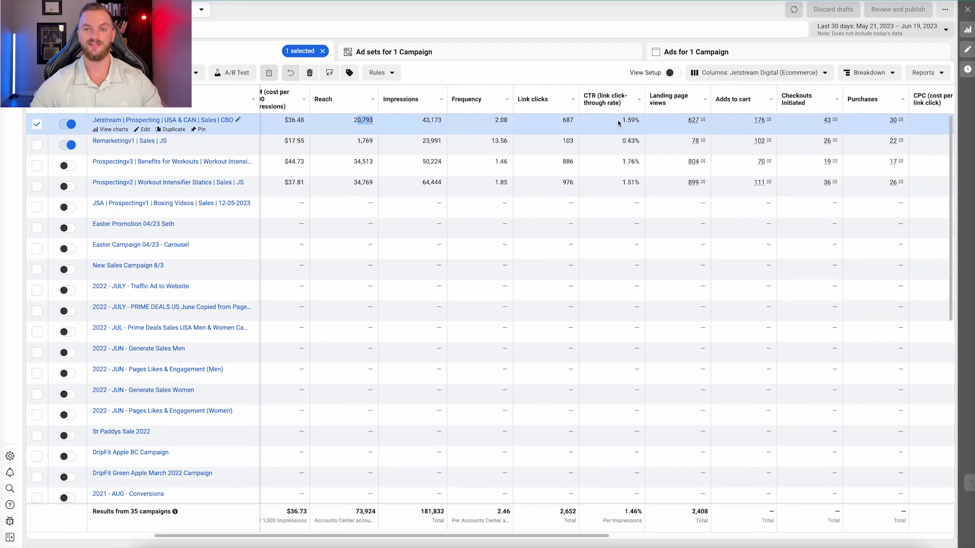
pyautogui.click(618, 121)
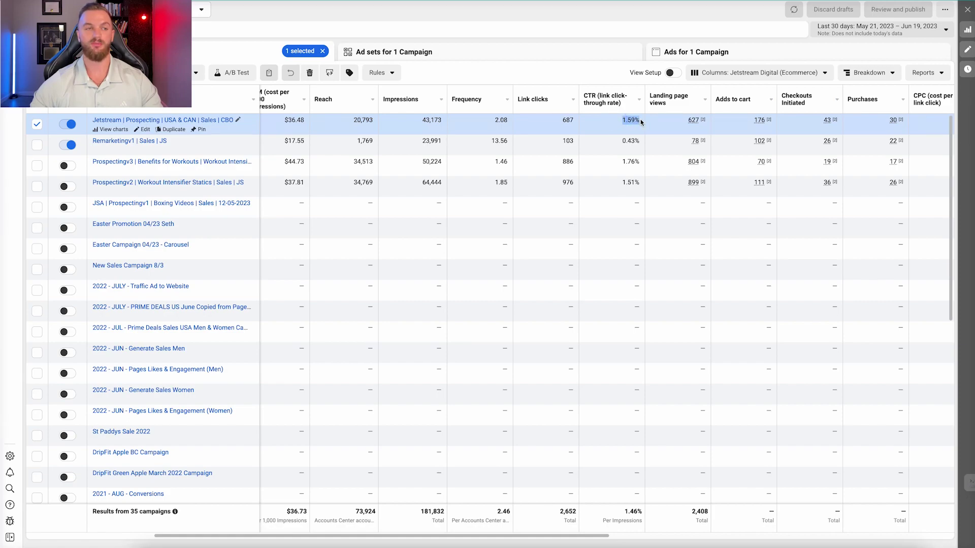
pyautogui.hscroll(3, 641, 121)
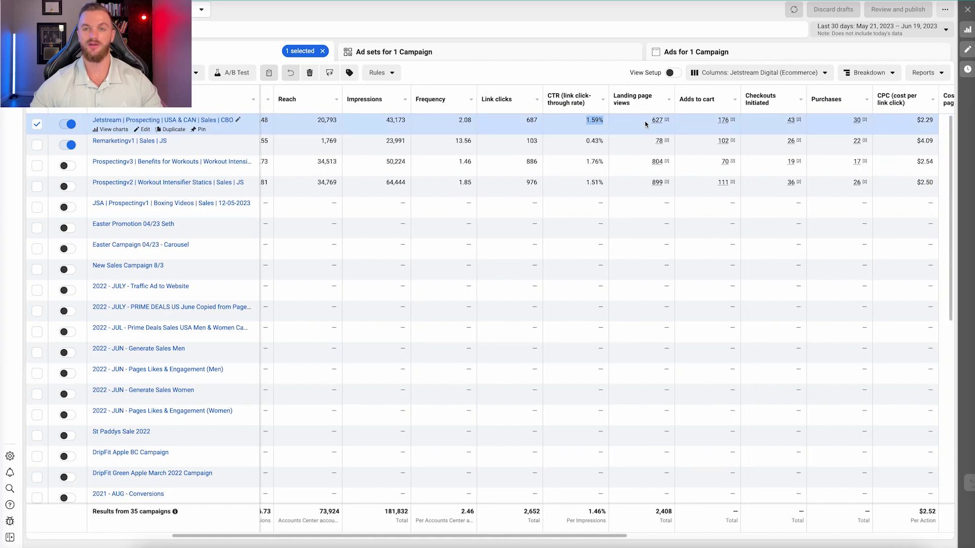
pyautogui.hscroll(4, 641, 124)
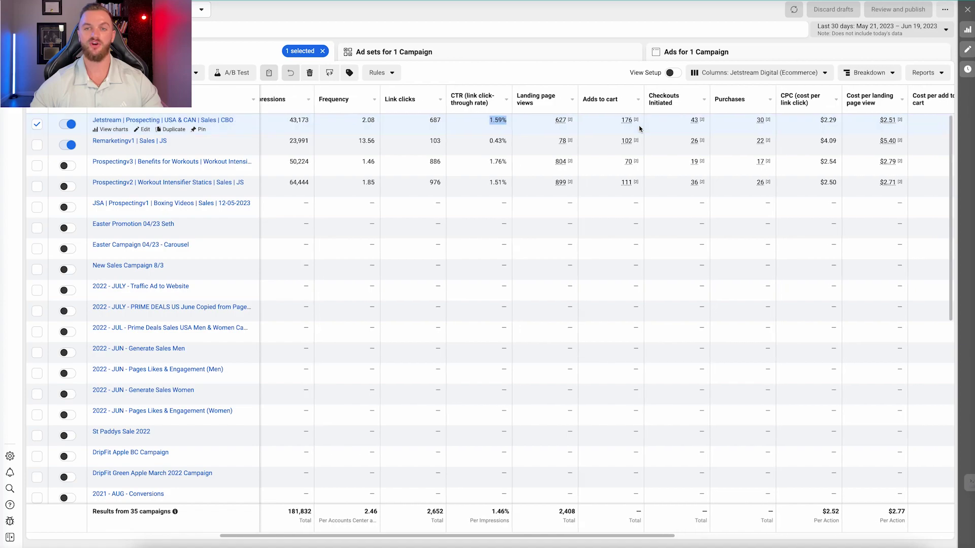
pyautogui.hscroll(6, 668, 127)
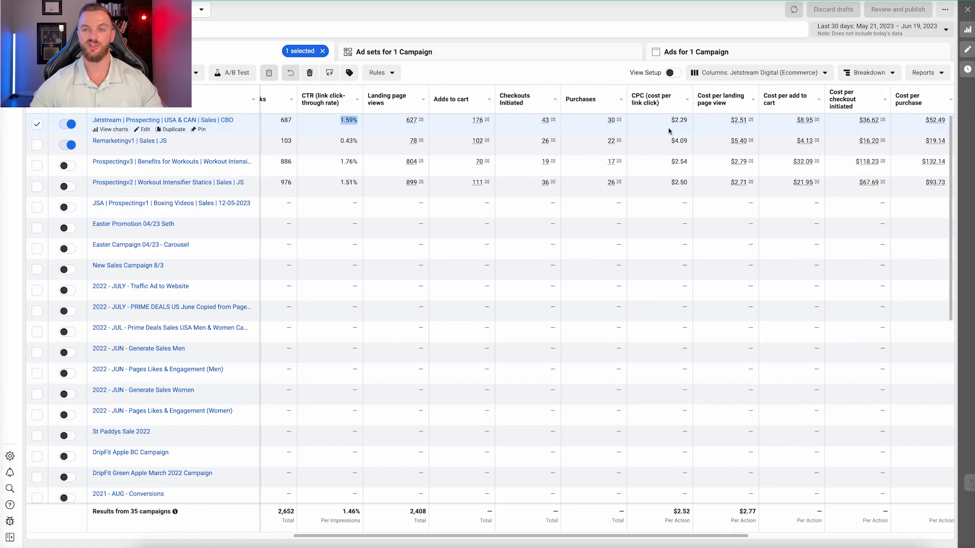
# - Examine the campaigns' cost per link click, cost per funnel stage, purchase conversion value, ROAS, AOV and CR% columns
pyautogui.moveTo(534, 120); pyautogui.dragTo(553, 121)
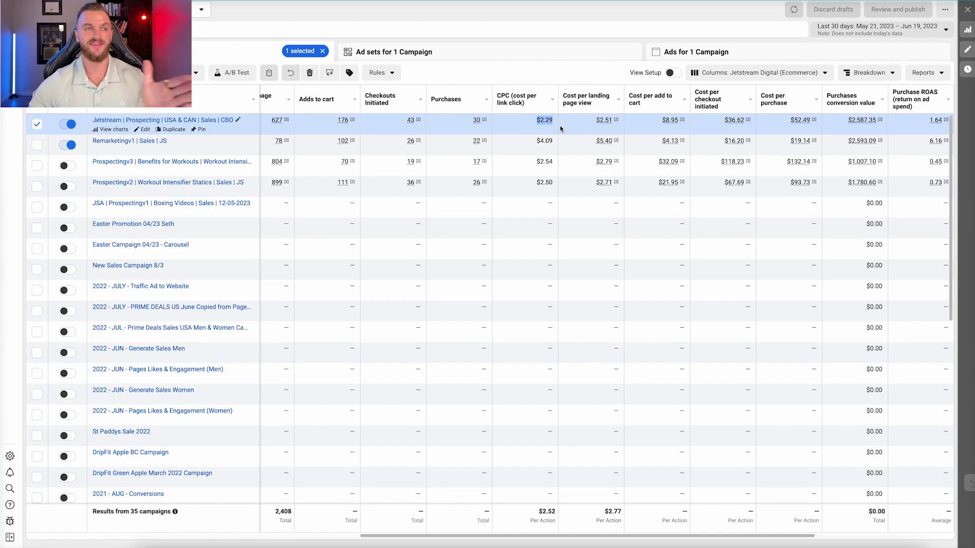
pyautogui.hscroll(1, 561, 128)
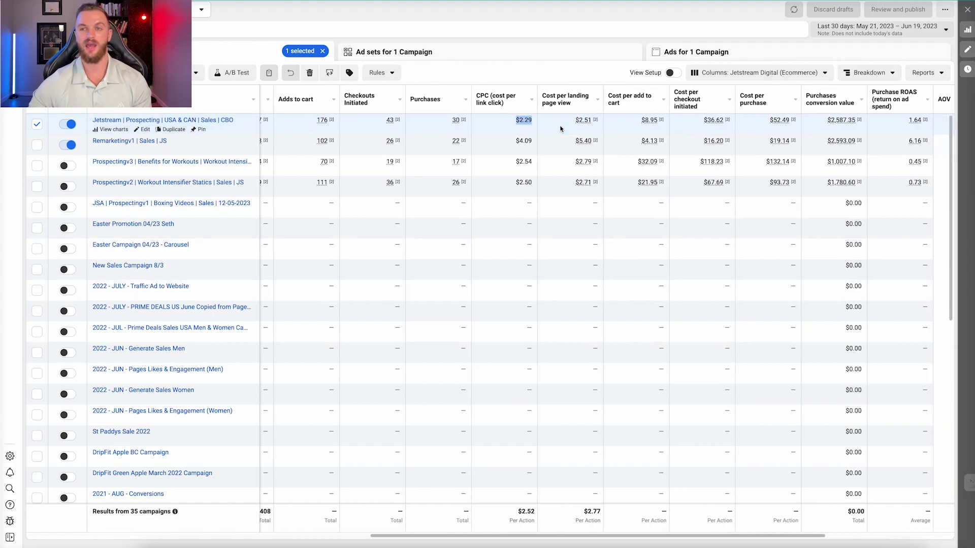
pyautogui.hscroll(1, 556, 129)
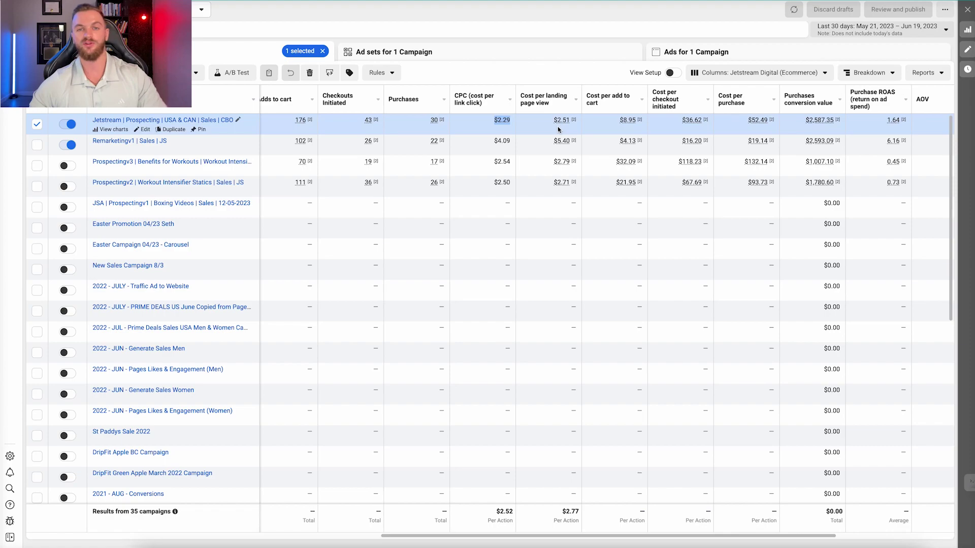
pyautogui.hscroll(1, 553, 130)
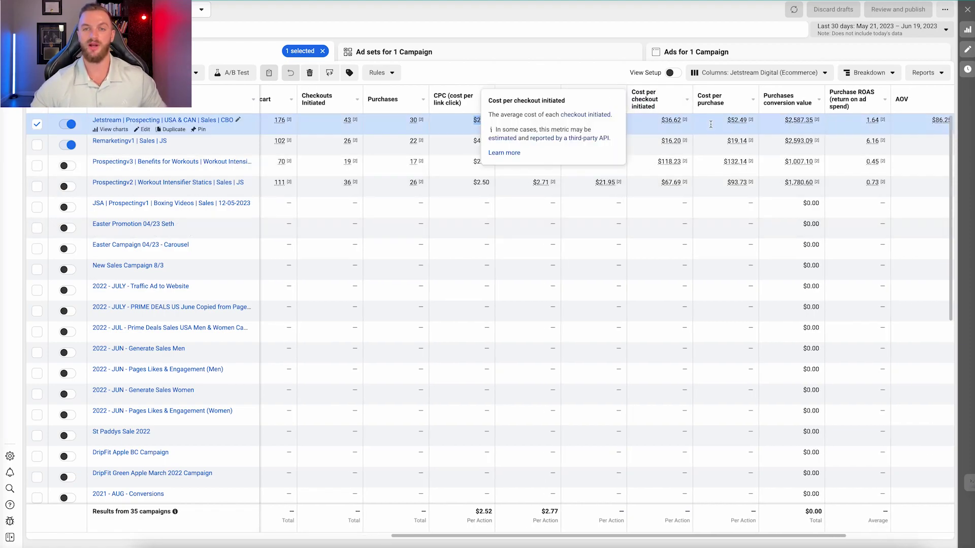
pyautogui.hscroll(3, 688, 307)
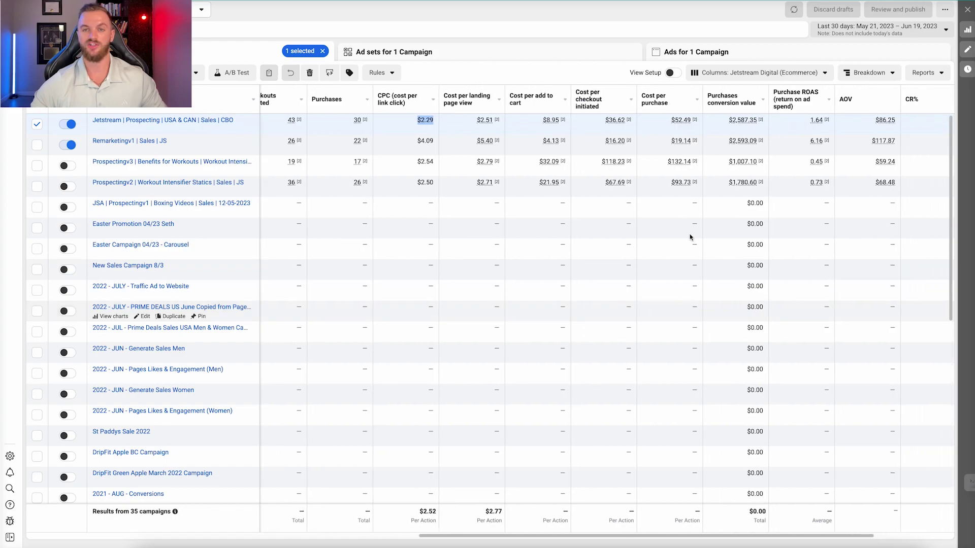
pyautogui.hscroll(2, 767, 224)
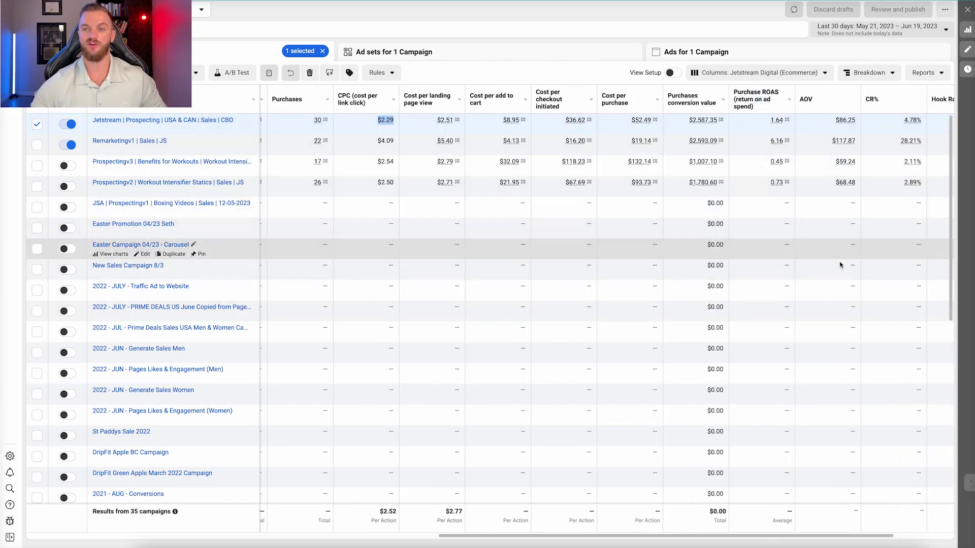
pyautogui.hscroll(2, 762, 228)
pyautogui.hscroll(2, 762, 233)
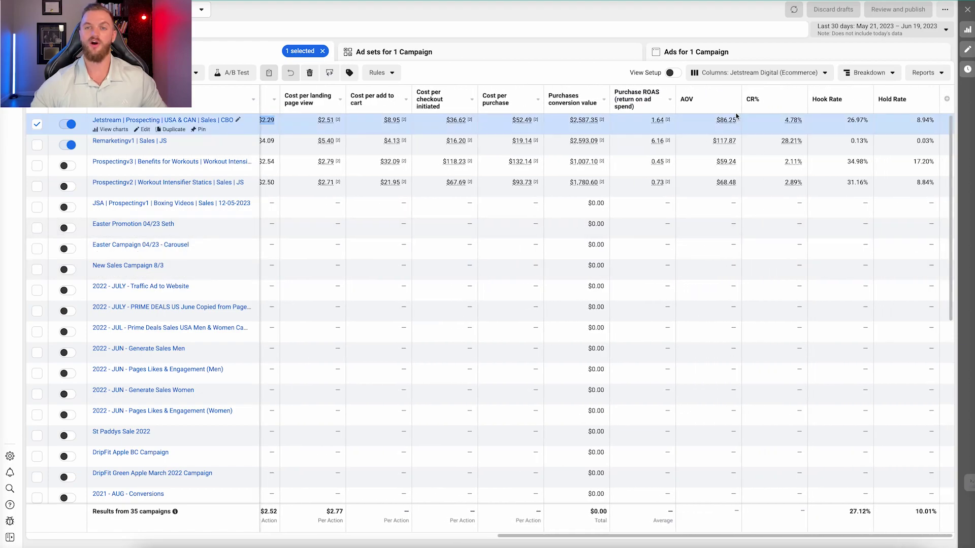
pyautogui.scroll(-1, 752, 152)
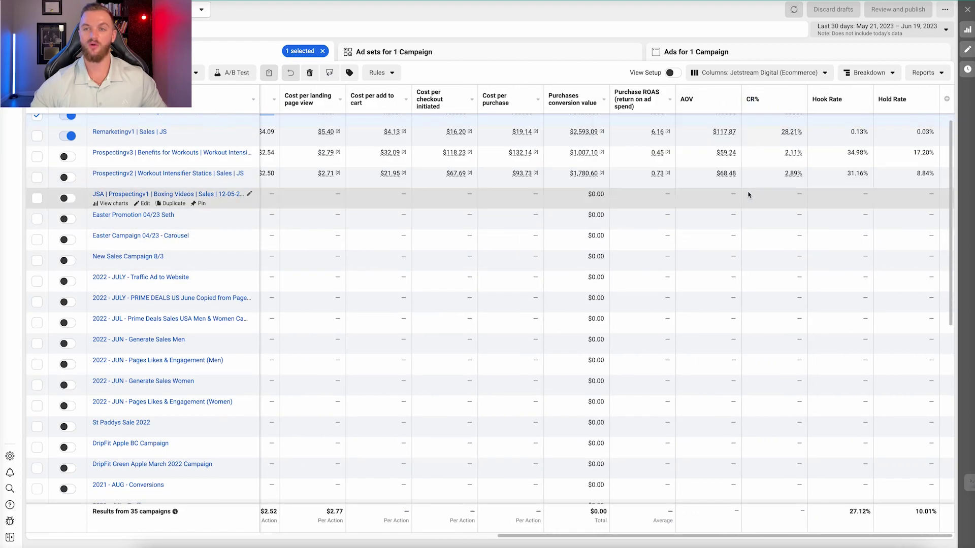
pyautogui.scroll(1, 747, 191)
pyautogui.hscroll(-1, 747, 191)
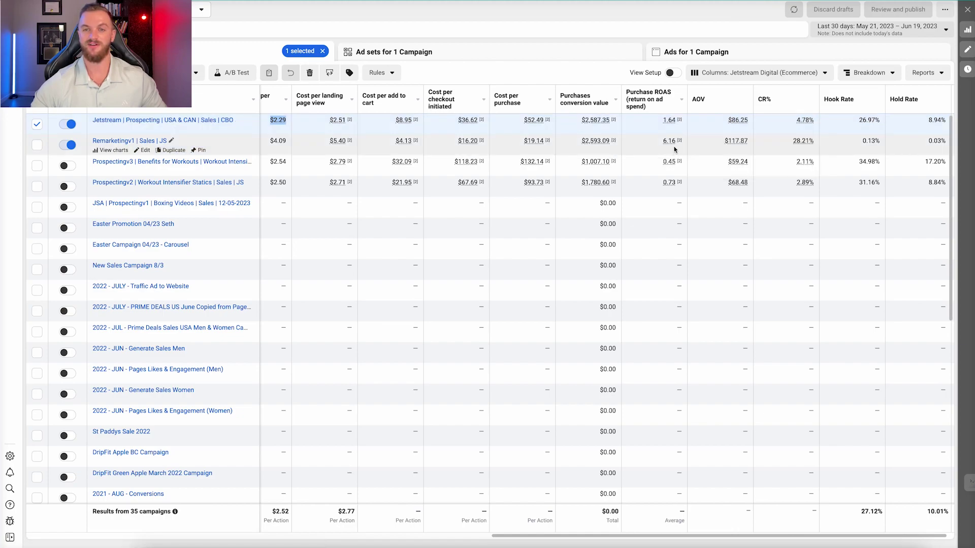
# - Compare the Hook Rate and Hold Rate of the Remarketingv1 campaign with those of the Jetstream | Prospecting campaign
pyautogui.click(858, 140)
pyautogui.moveTo(857, 140); pyautogui.dragTo(879, 141)
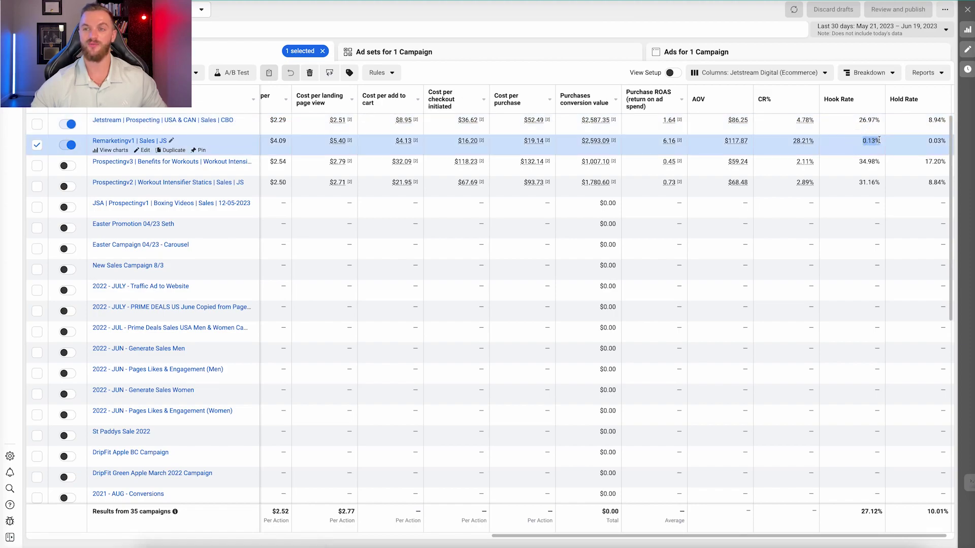
pyautogui.click(858, 120)
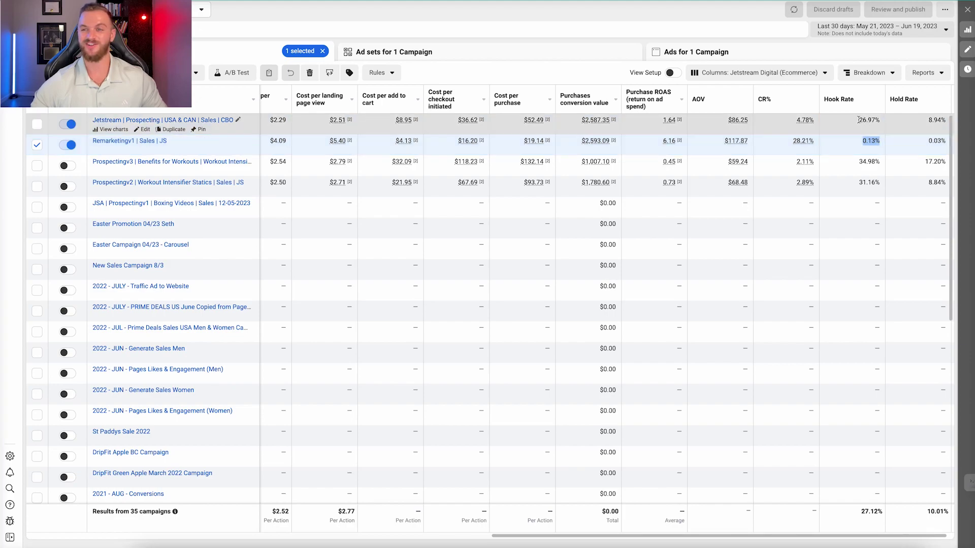
pyautogui.moveTo(856, 120); pyautogui.dragTo(947, 120)
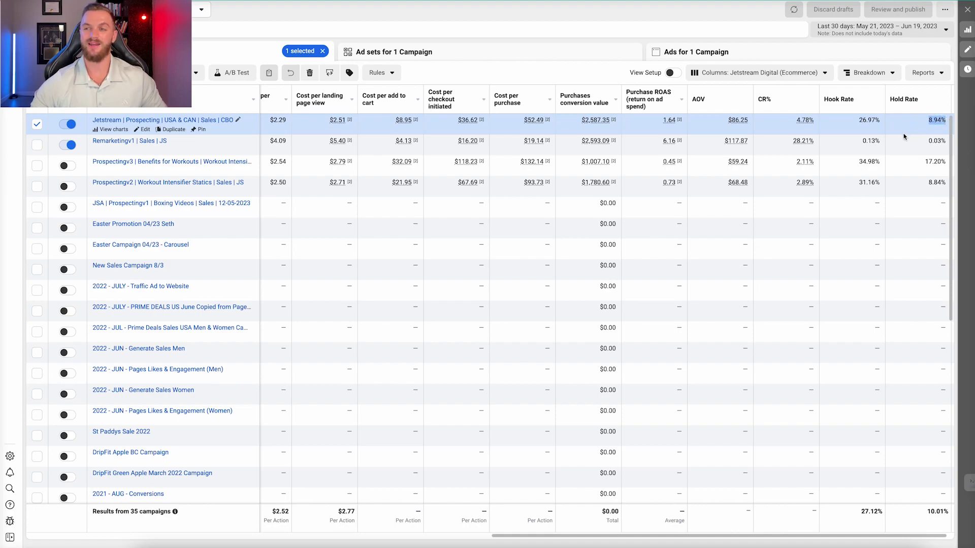
pyautogui.moveTo(862, 140); pyautogui.dragTo(944, 138)
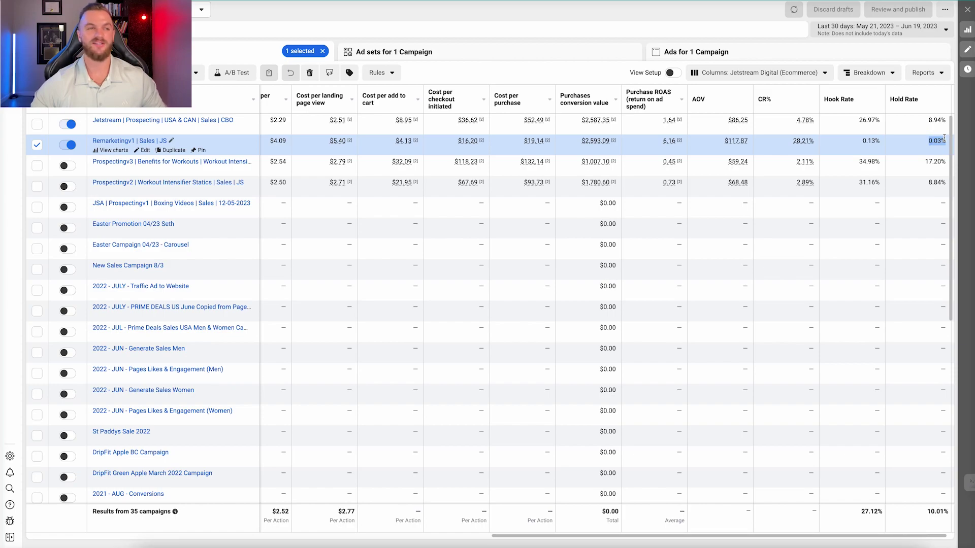
pyautogui.moveTo(880, 141); pyautogui.dragTo(879, 121)
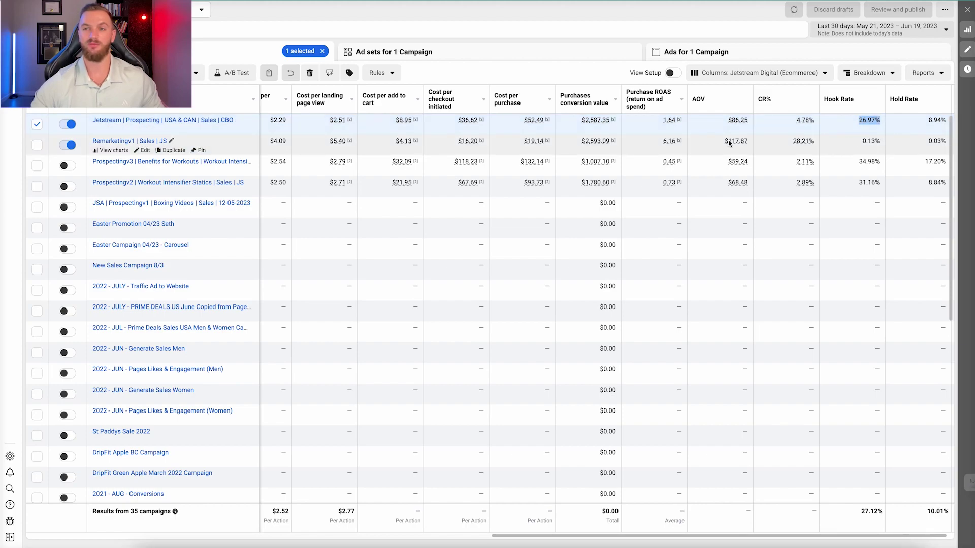
# - Open the Jetstream | Prospecting campaign's MAIN001 ad set and display the ranking columns for its ads
pyautogui.click(126, 120)
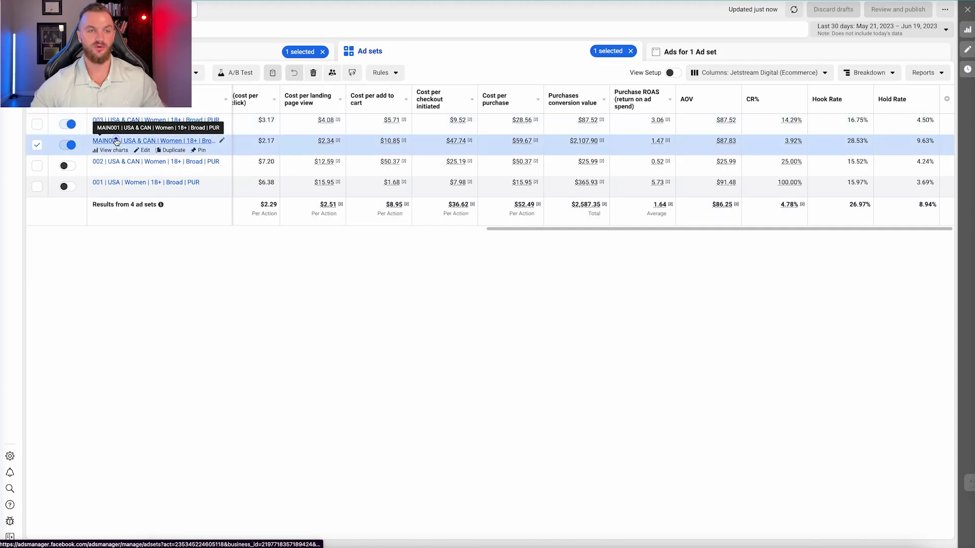
pyautogui.click(116, 142)
pyautogui.hscroll(3, 718, 173)
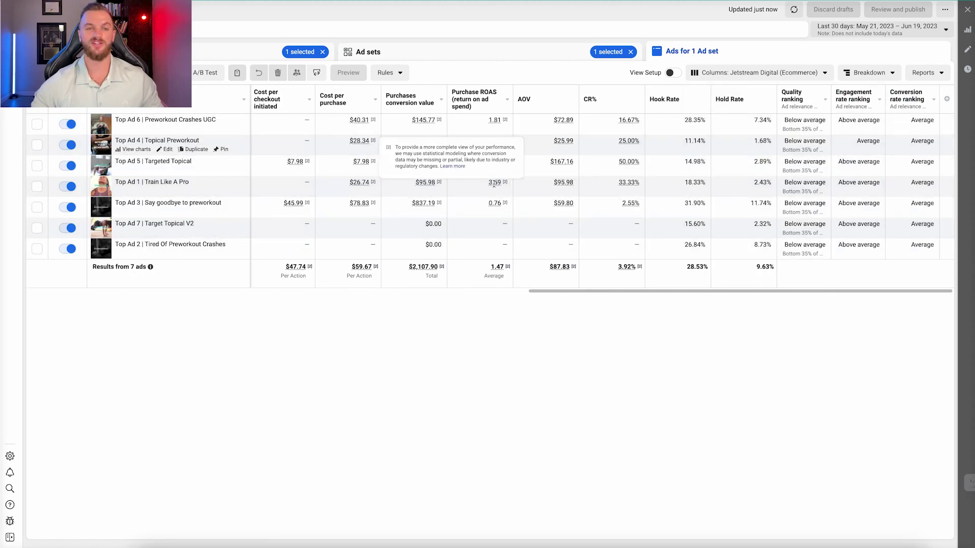
# - Review the ads' click-through rate, spend, costs, ROAS, custom metrics and quality rankings, focusing on Top Ad 3 | Say goodbye to preworkout
pyautogui.hscroll(-10, 492, 204)
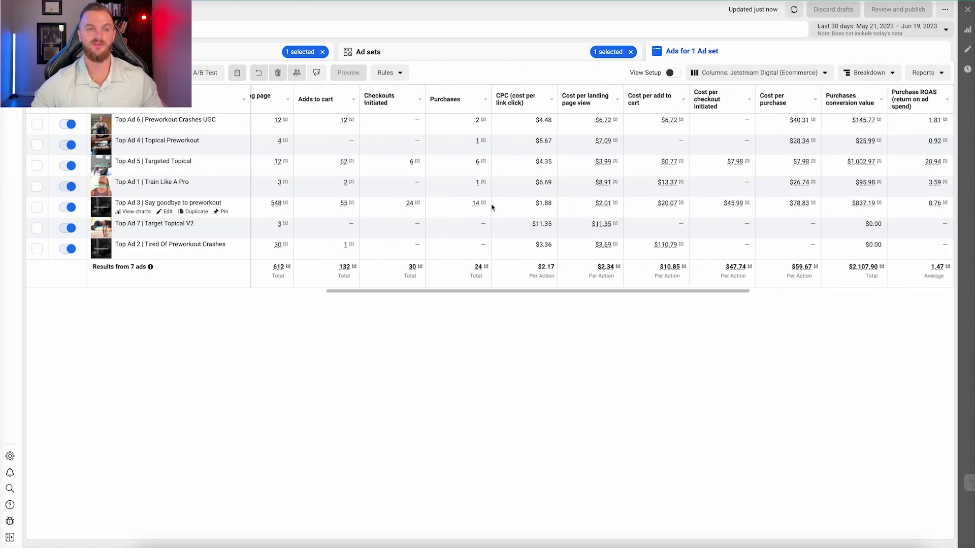
pyautogui.hscroll(-2, 491, 206)
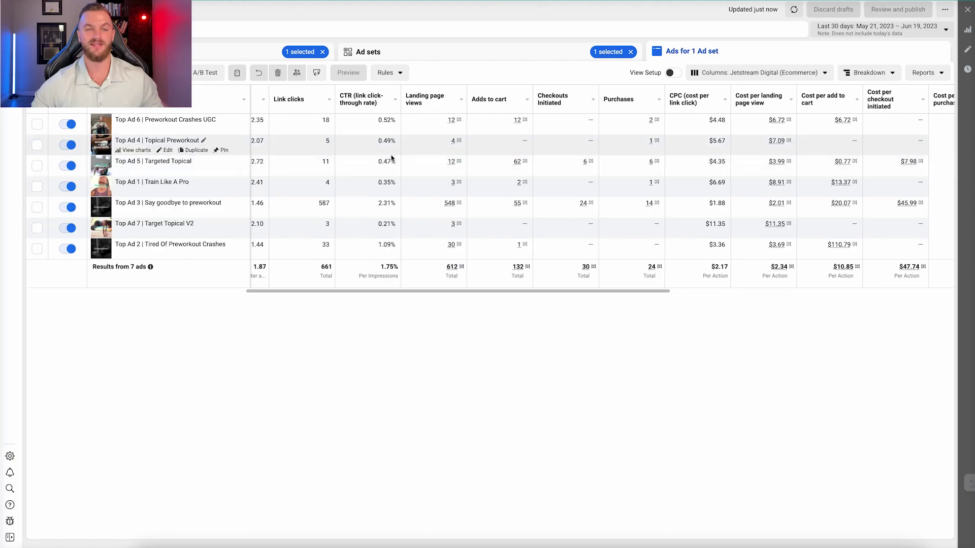
pyautogui.doubleClick(378, 202)
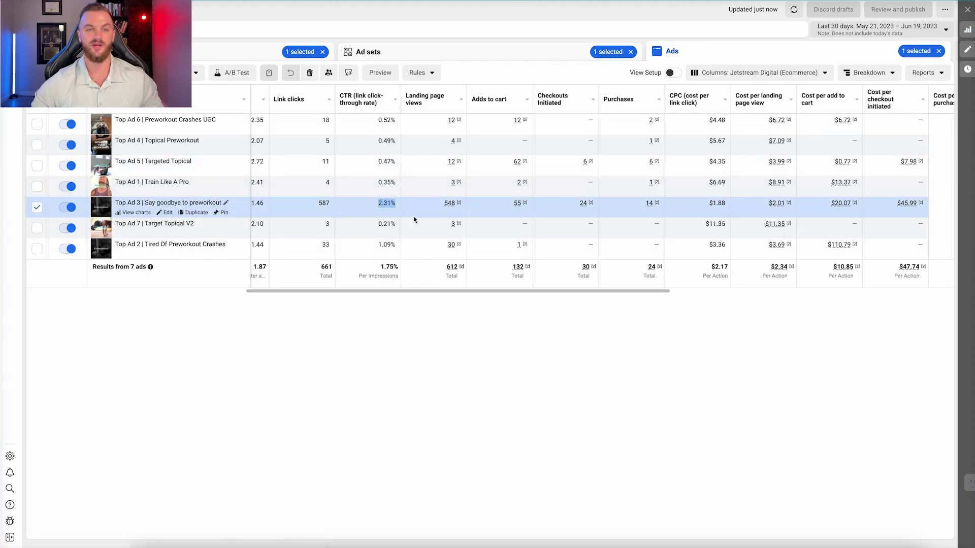
pyautogui.hscroll(-10, 421, 219)
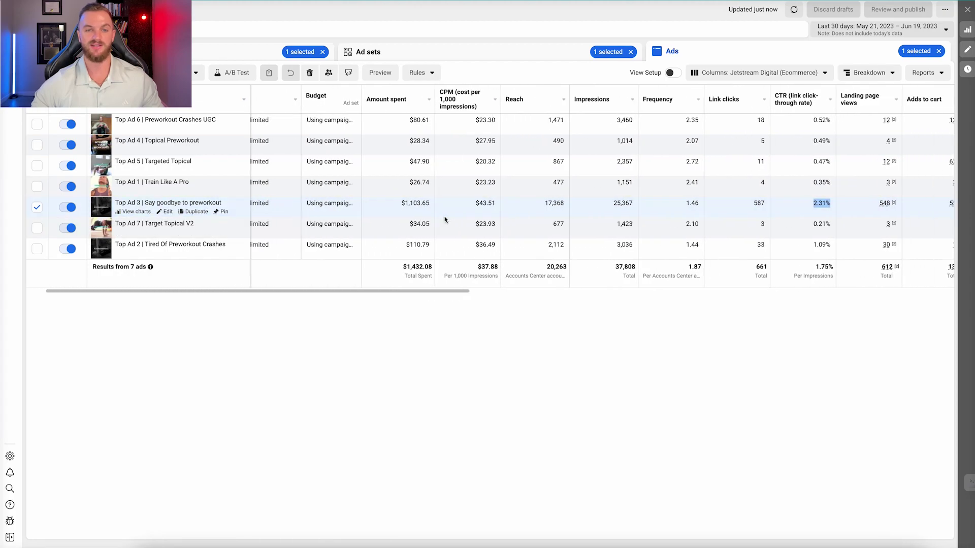
pyautogui.hscroll(10, 445, 219)
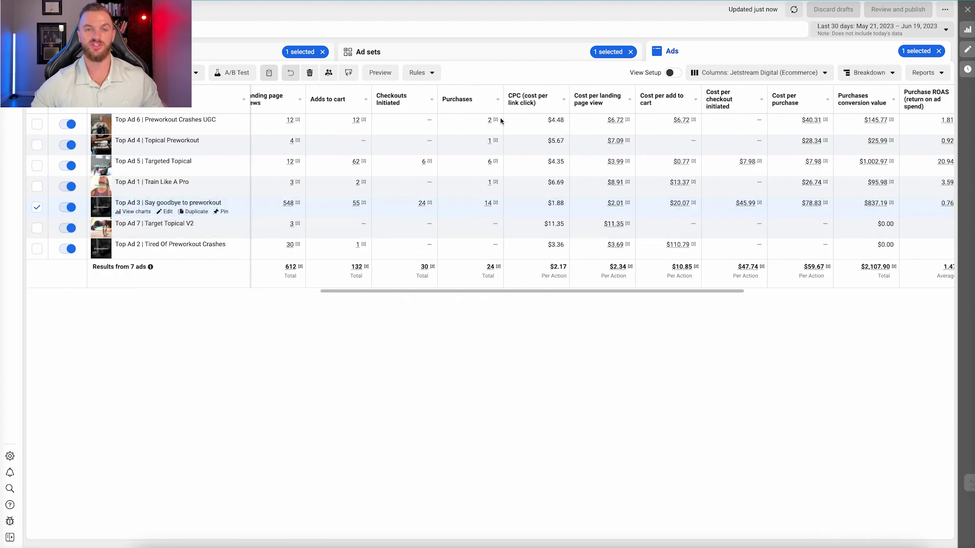
pyautogui.hscroll(4, 561, 194)
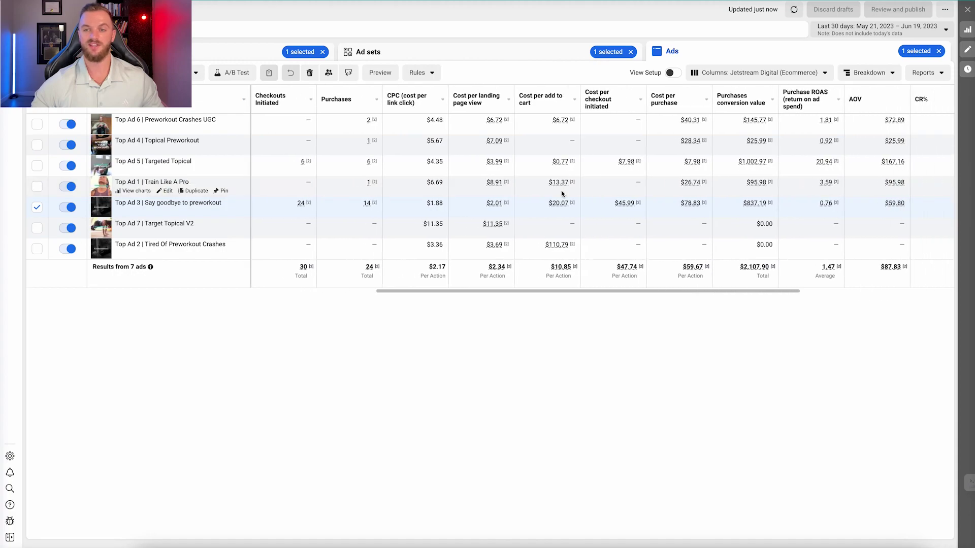
pyautogui.hscroll(2, 562, 194)
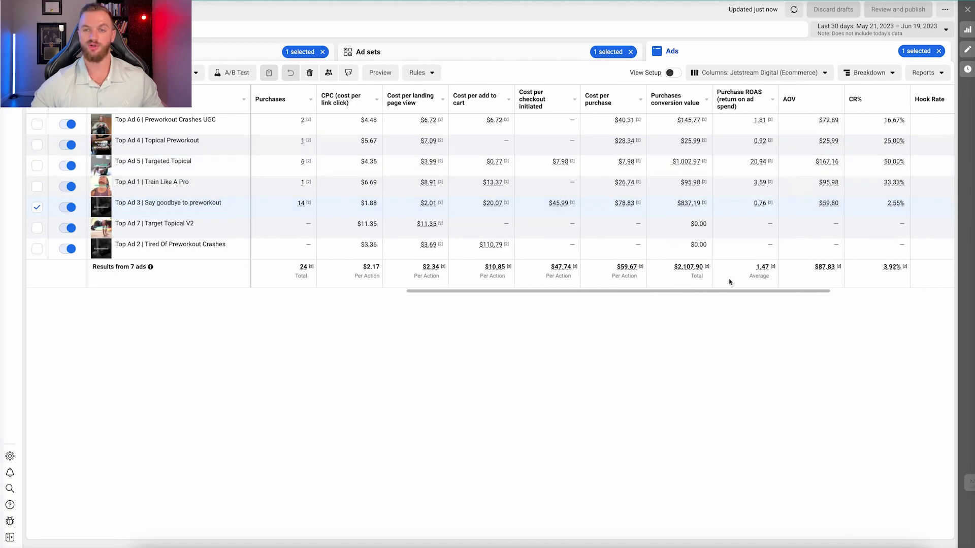
pyautogui.hscroll(4, 750, 234)
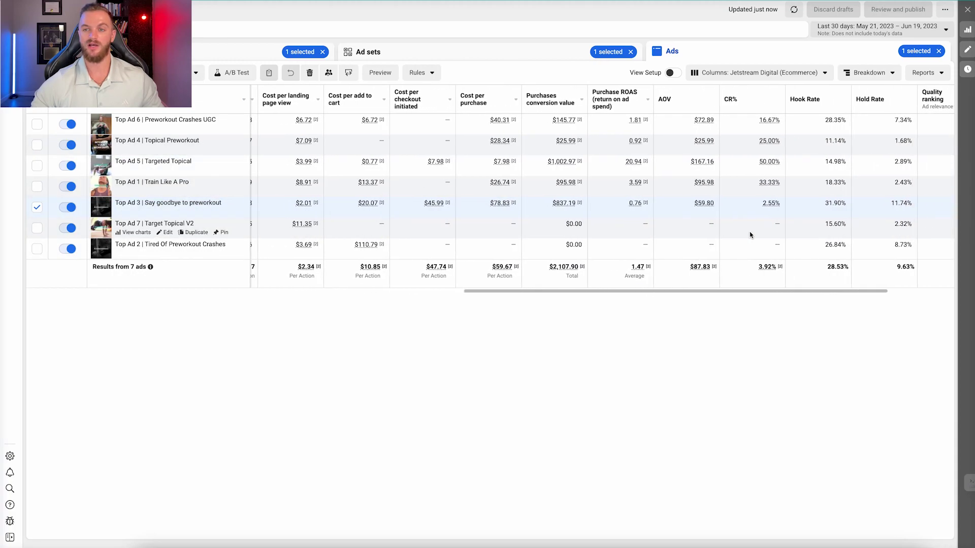
pyautogui.hscroll(3, 750, 235)
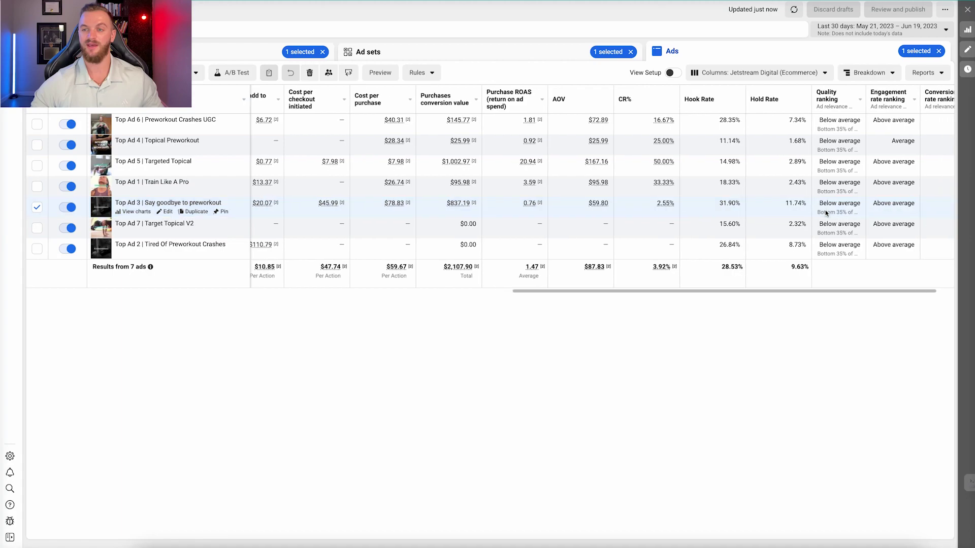
pyautogui.hscroll(-8, 826, 212)
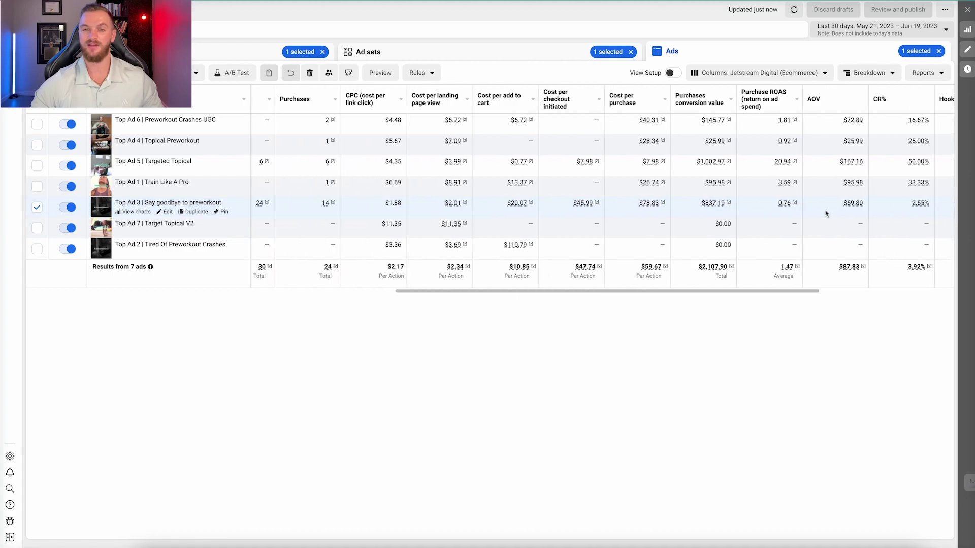
# - Return to the ad set level and compare the ad sets' funnel counts, costs per stage, conversion value, ROAS, AOV, CR%, Hook Rate and Hold Rate
pyautogui.click(494, 53)
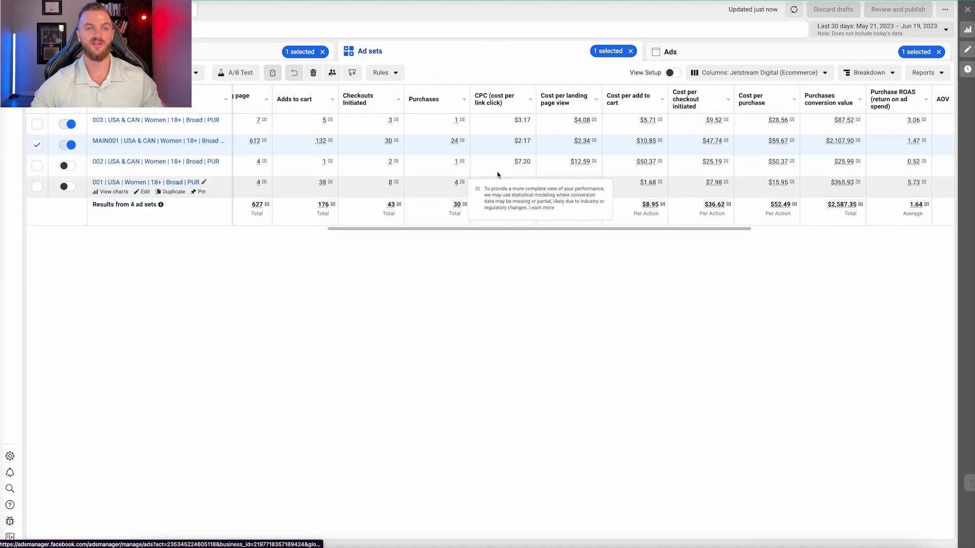
pyautogui.moveTo(577, 163)
pyautogui.hscroll(5, 577, 165)
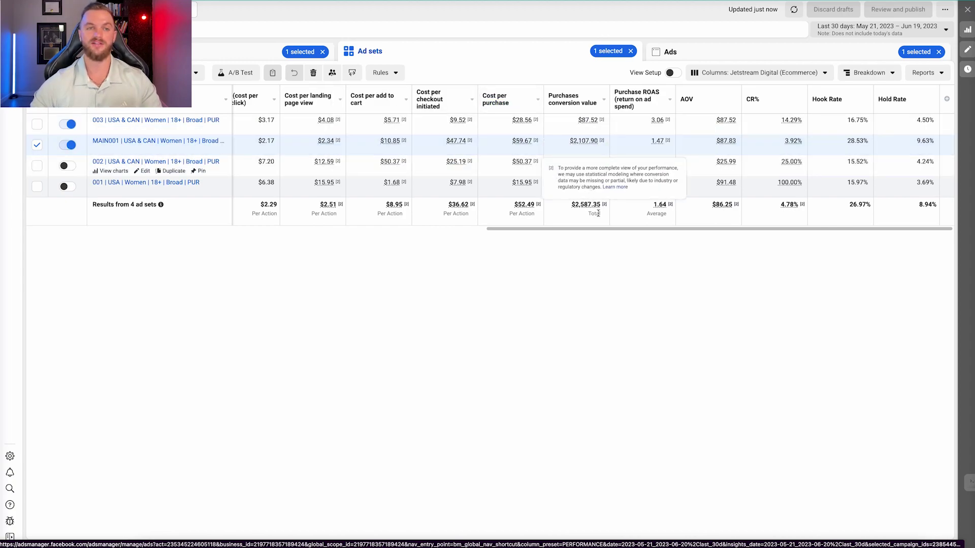
pyautogui.hscroll(-6, 445, 148)
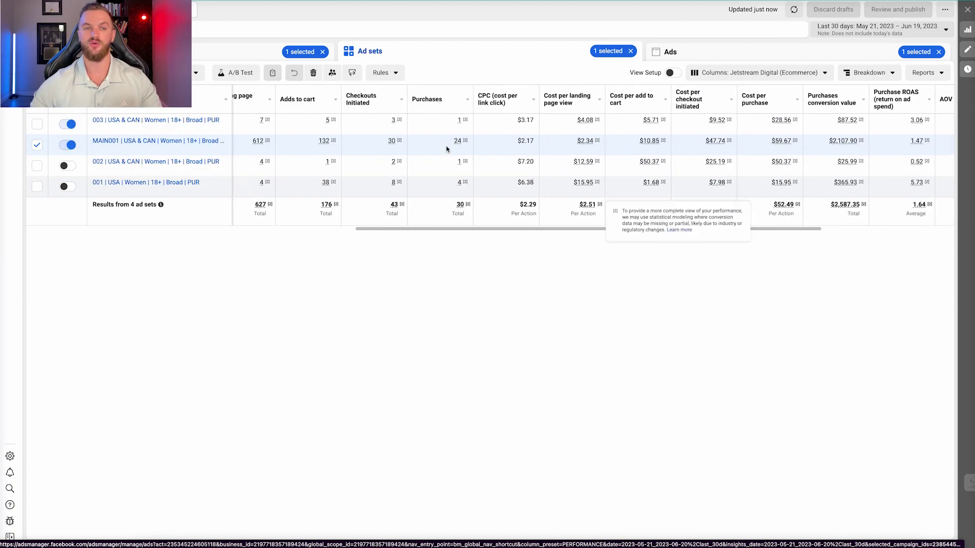
pyautogui.hscroll(6, 538, 142)
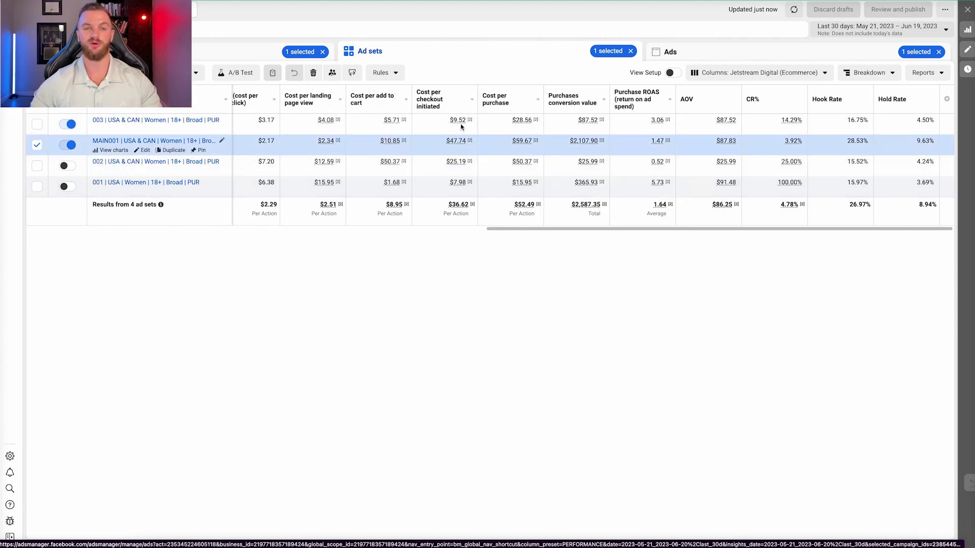
pyautogui.hscroll(-10, 620, 153)
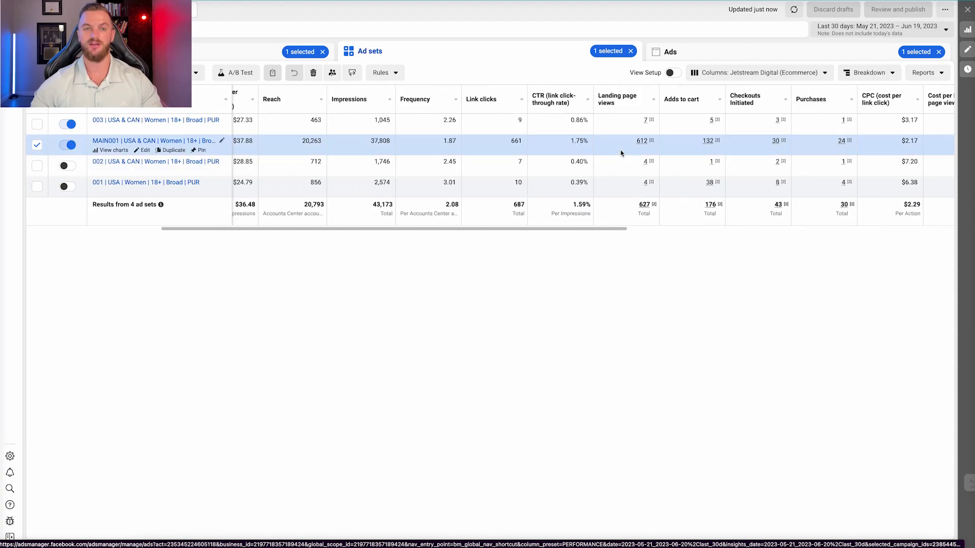
pyautogui.hscroll(10, 621, 155)
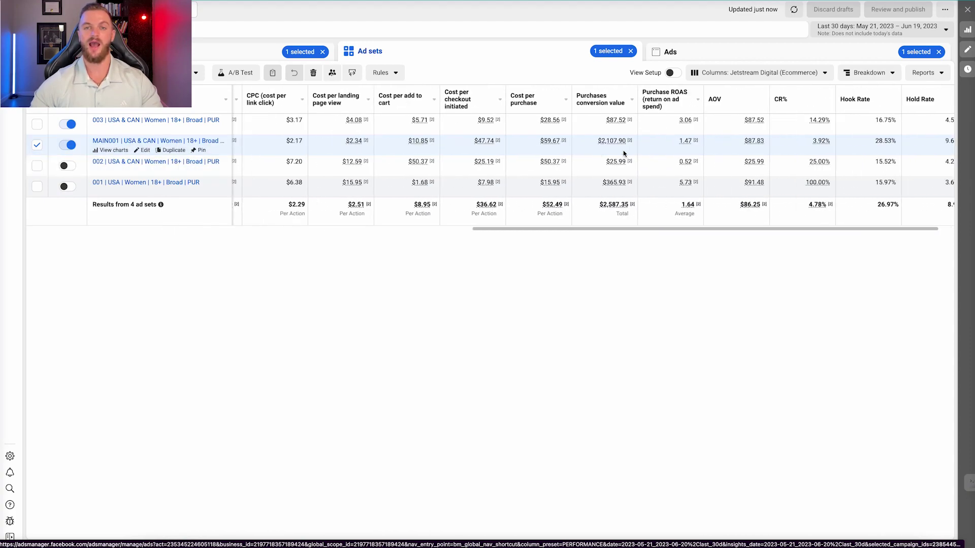
# - Examine the MAIN001 ad set's link click-through rate alongside its cost per link click and cost per funnel stage
pyautogui.hscroll(-6, 658, 160)
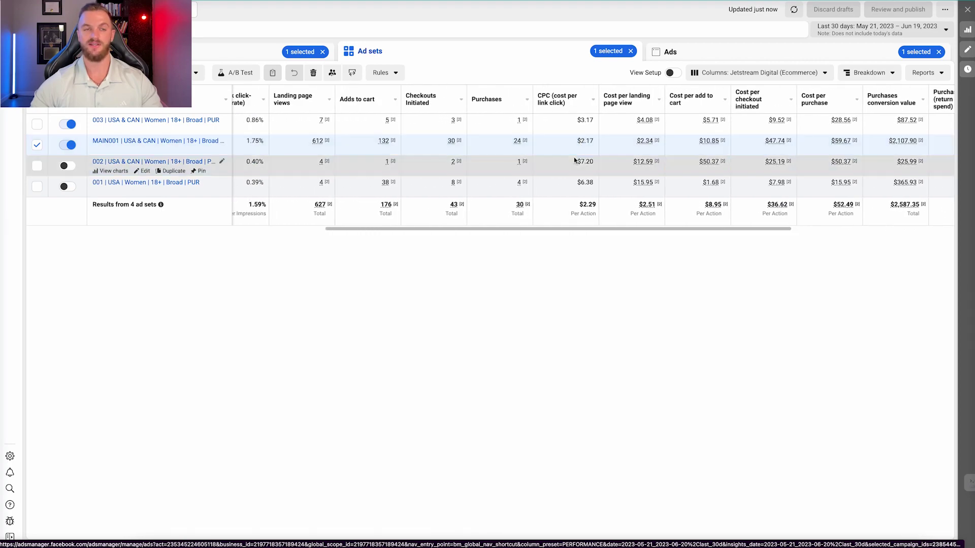
pyautogui.hscroll(-5, 582, 142)
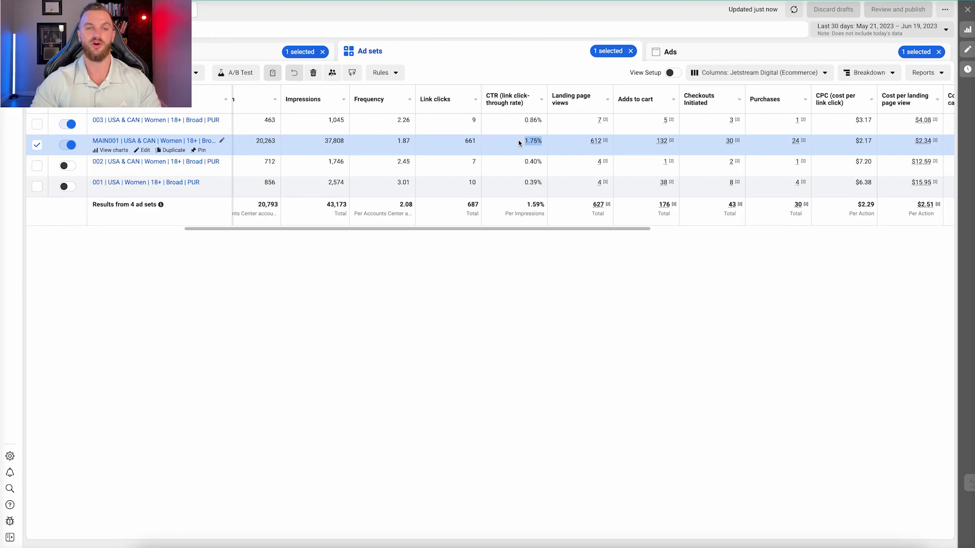
pyautogui.hscroll(5, 559, 143)
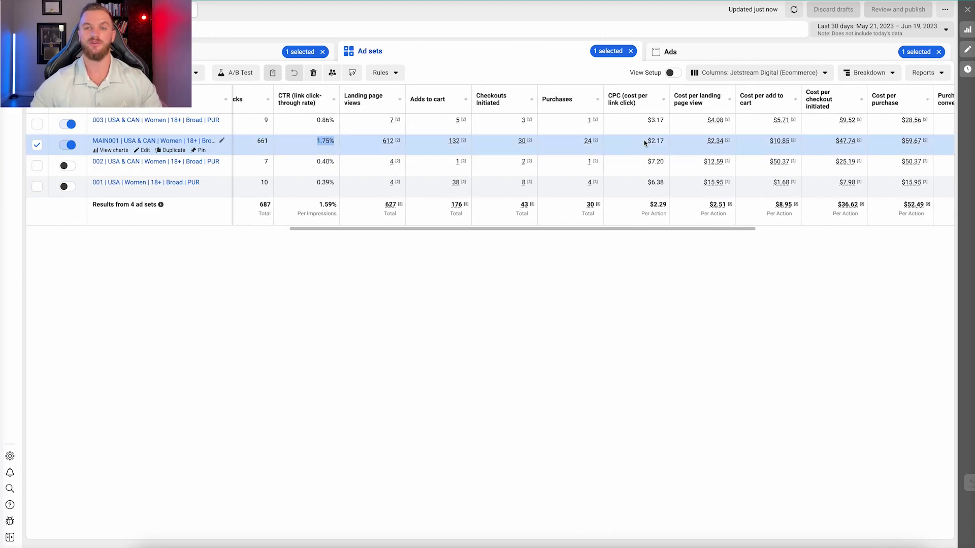
pyautogui.hscroll(3, 648, 144)
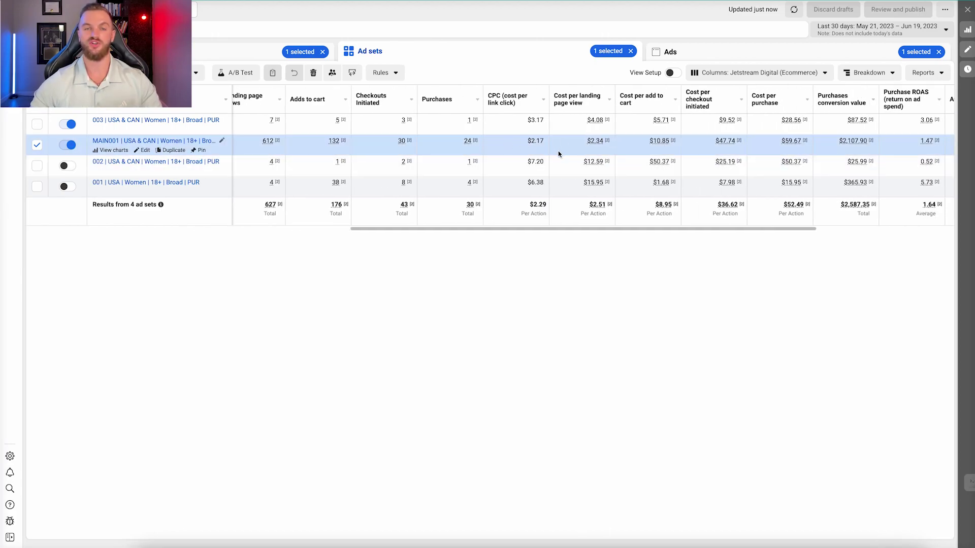